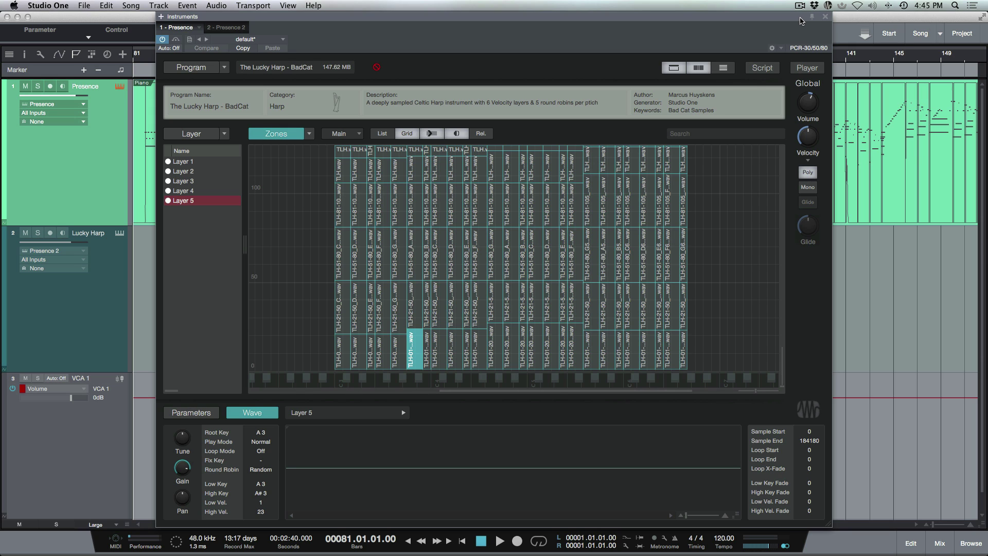
Step: Preview the player view, return to the full editor, and toggle Program Details off and on
left_click(807, 68)
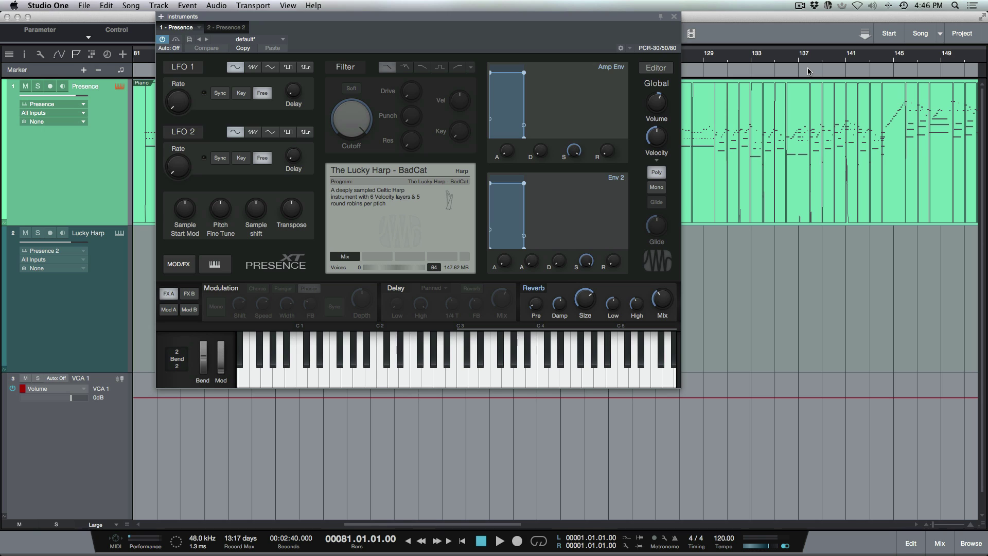
left_click(655, 68)
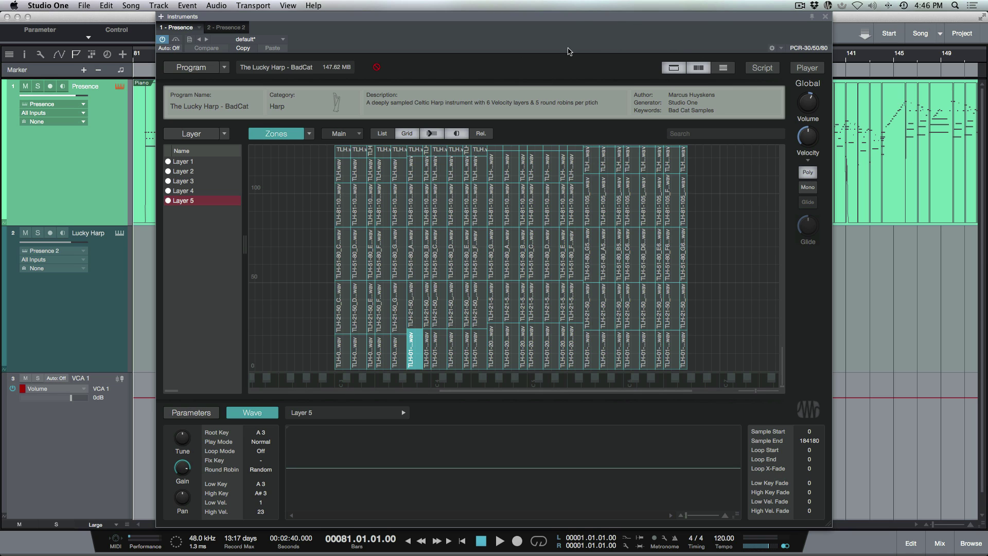
left_click(676, 68)
left_click(677, 68)
Step: Keep the Harp category icon and switch Lucky Harp to the compact player view
left_click(336, 101)
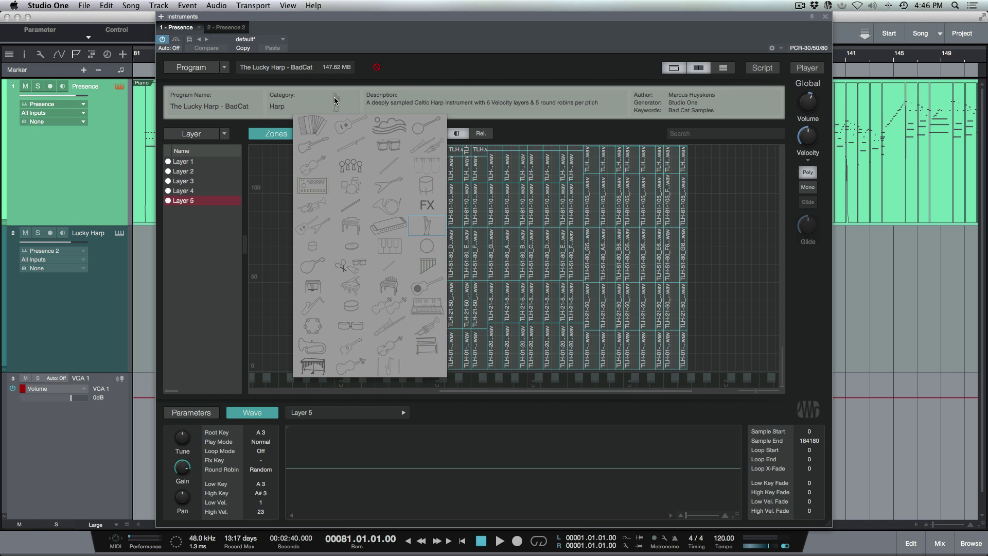
left_click(232, 106)
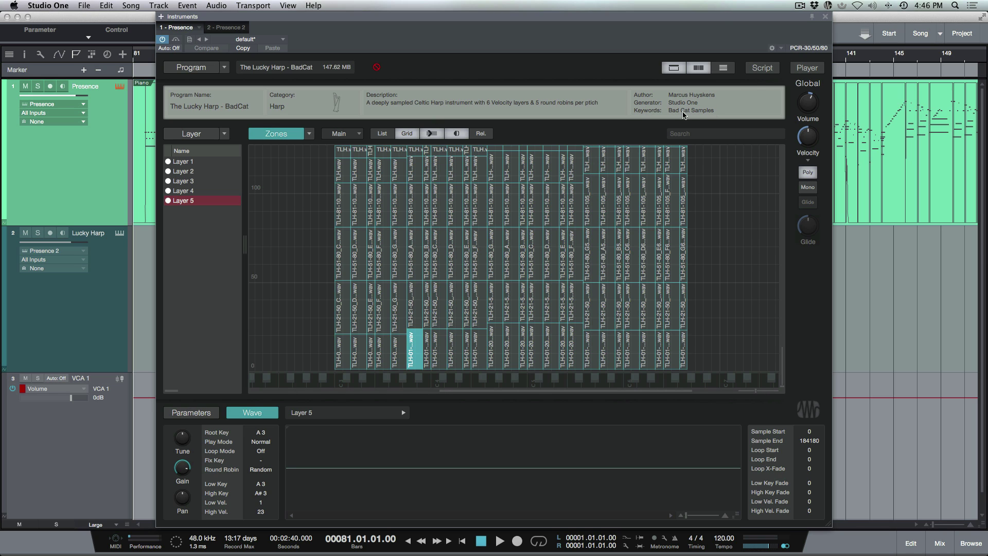
left_click(812, 69)
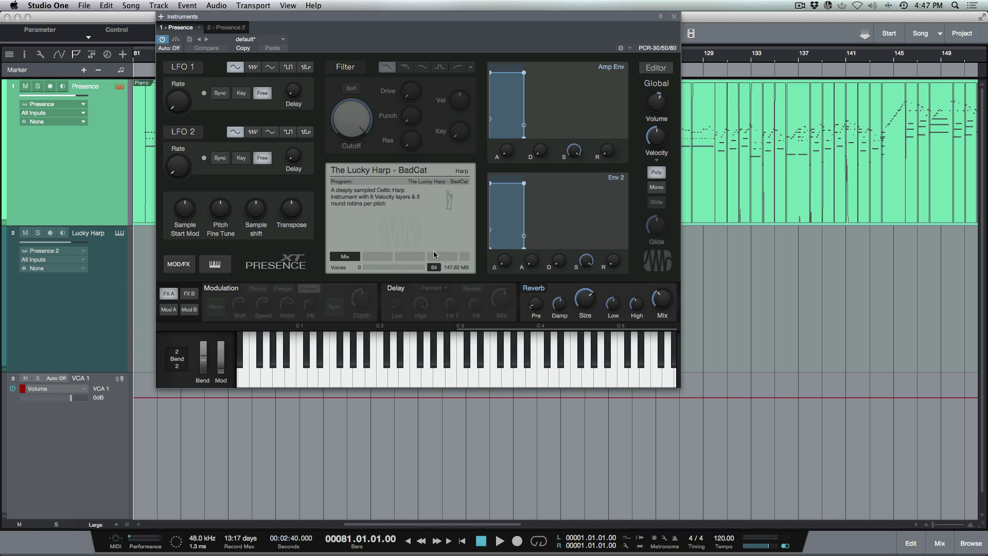
left_click(652, 70)
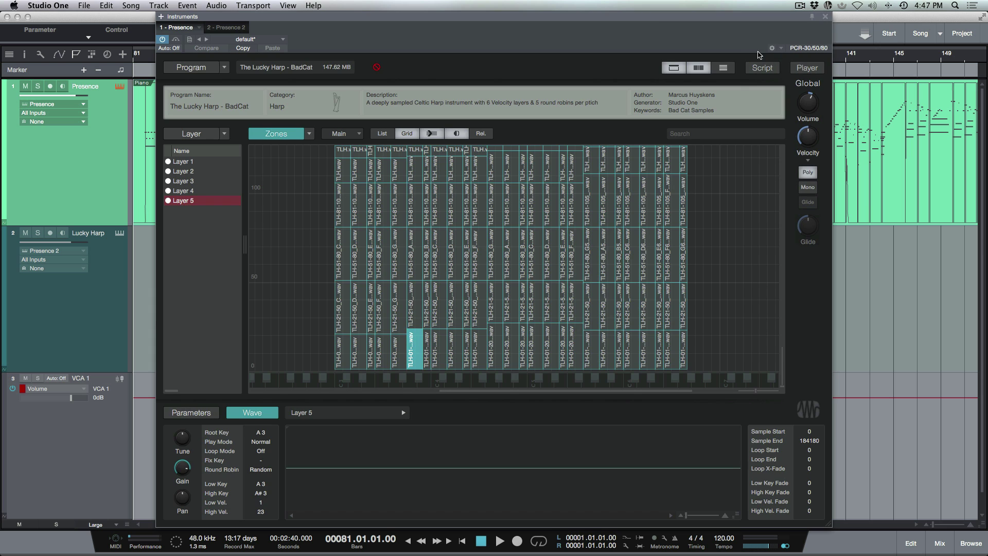
left_click(765, 70)
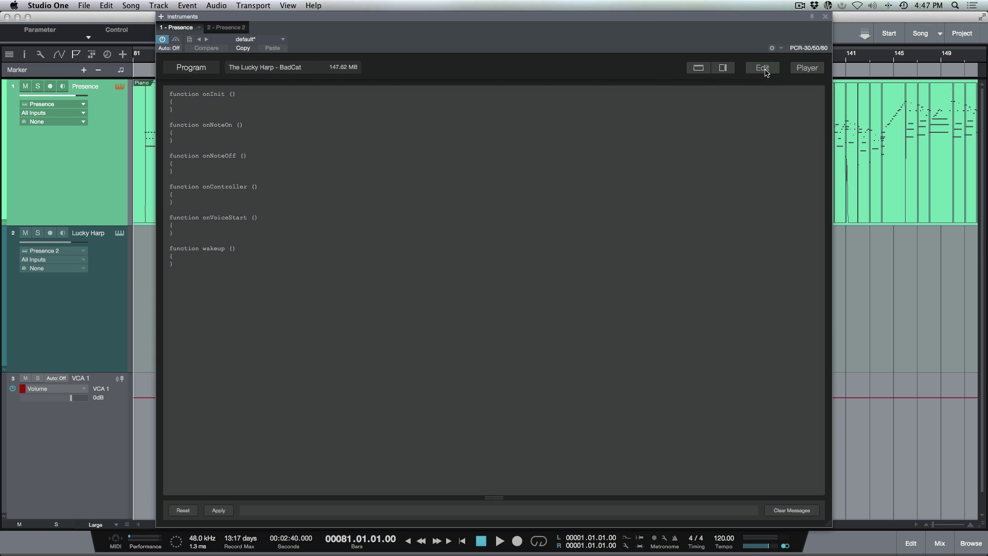
left_click(803, 71)
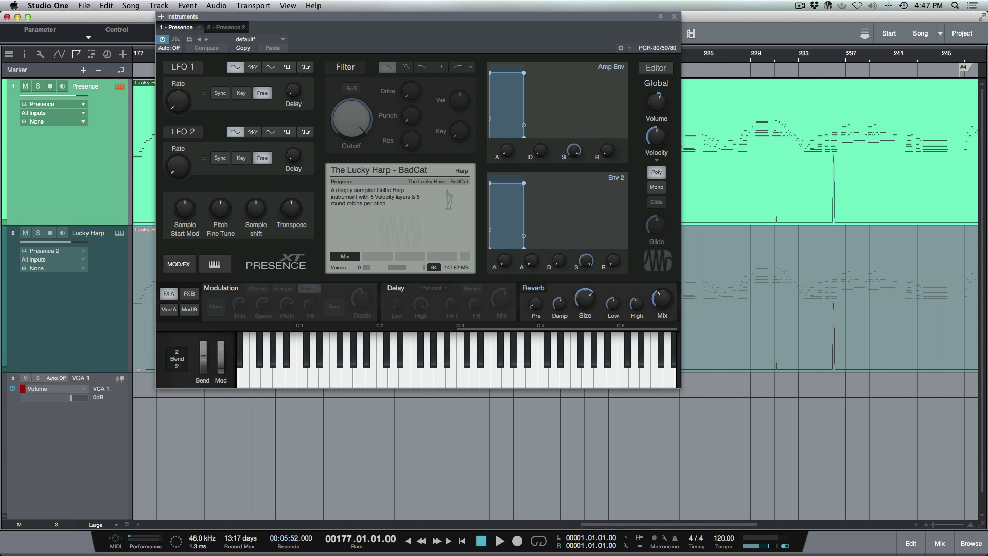
key("ctrl+Tab")
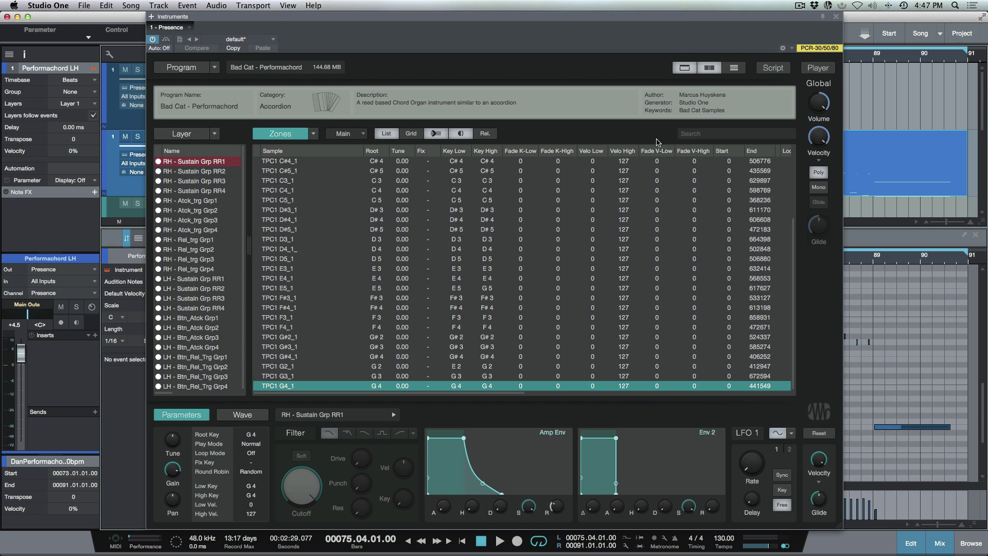
left_click(823, 69)
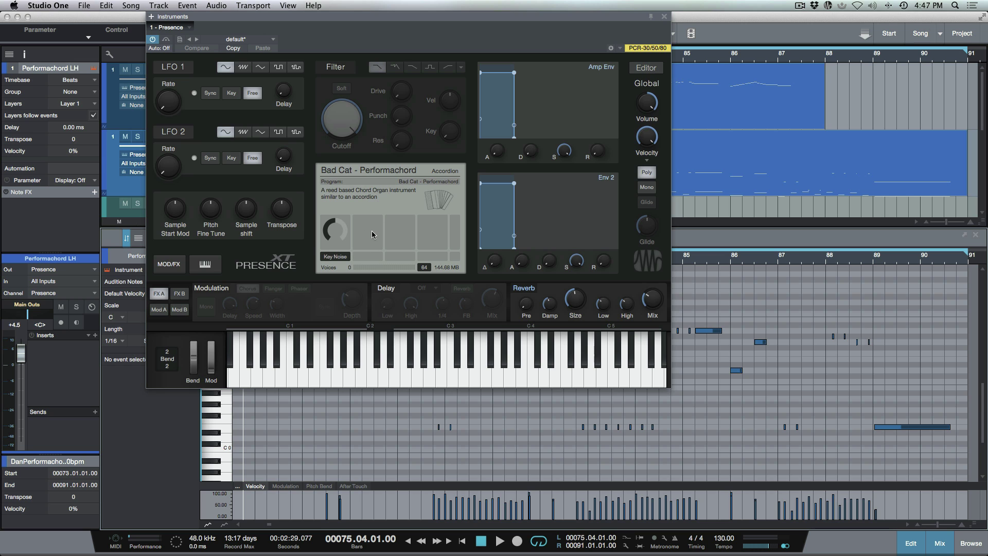
key("ctrl+Tab")
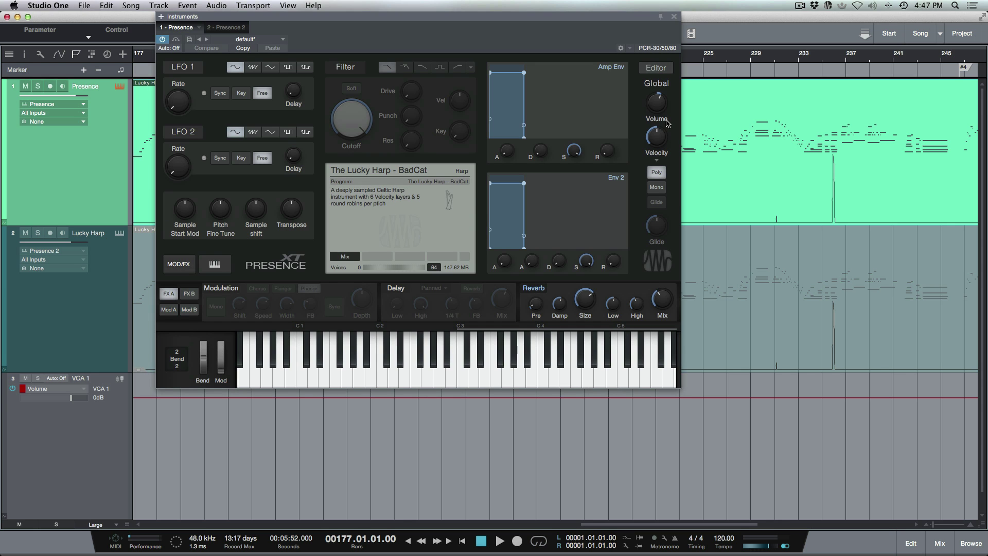
Step: Enlarge the editor window and toggle the layer list between stacked and side-by-side layouts
left_click(656, 68)
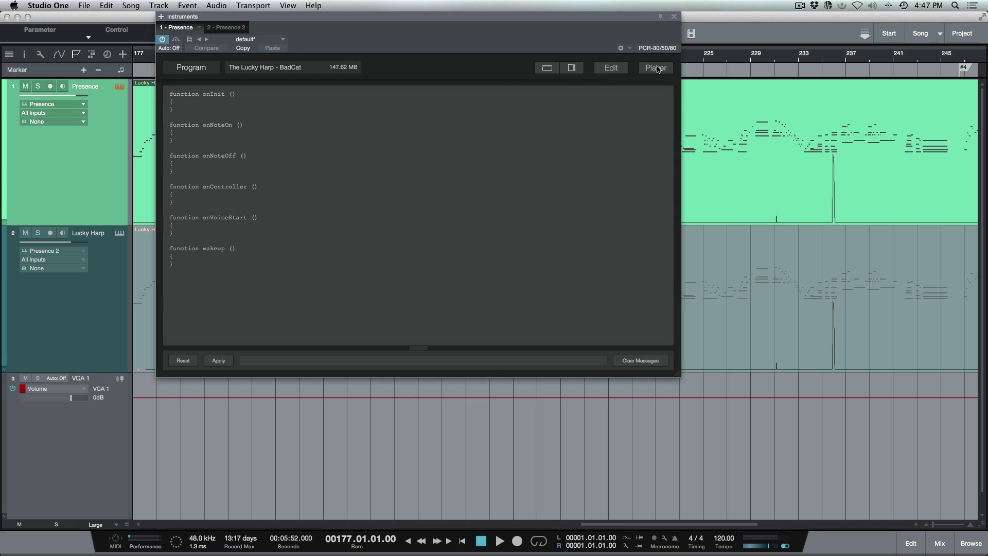
left_click(615, 72)
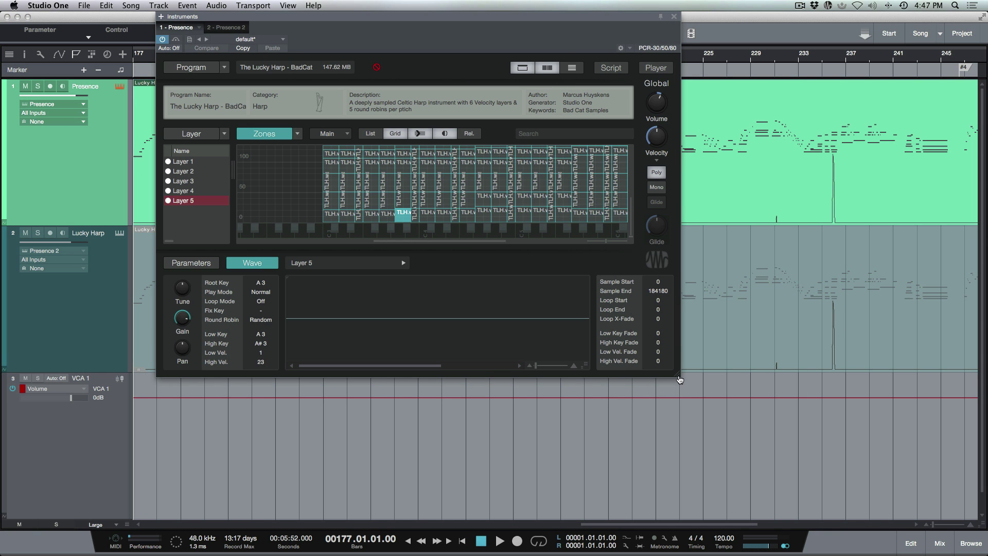
left_click_drag(679, 385, 831, 533)
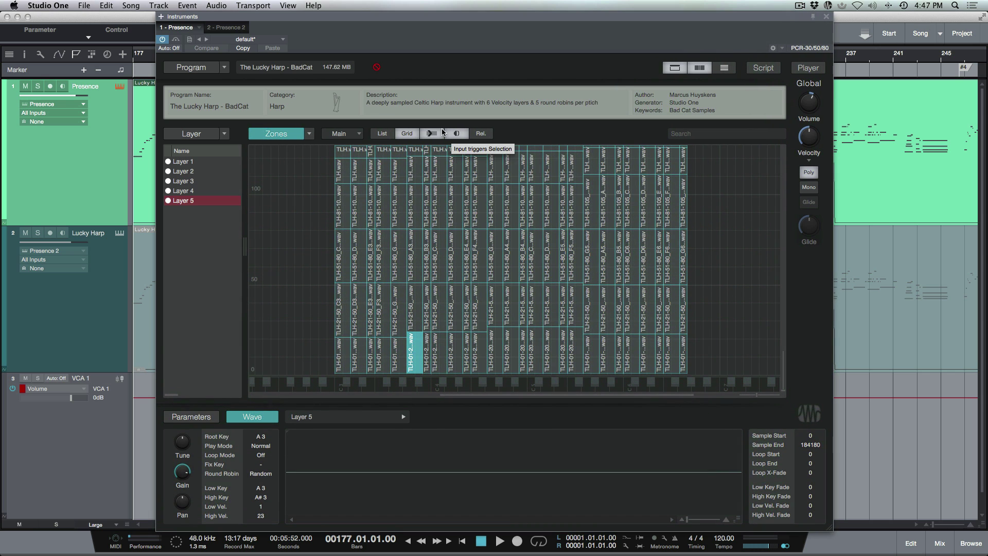
left_click(700, 68)
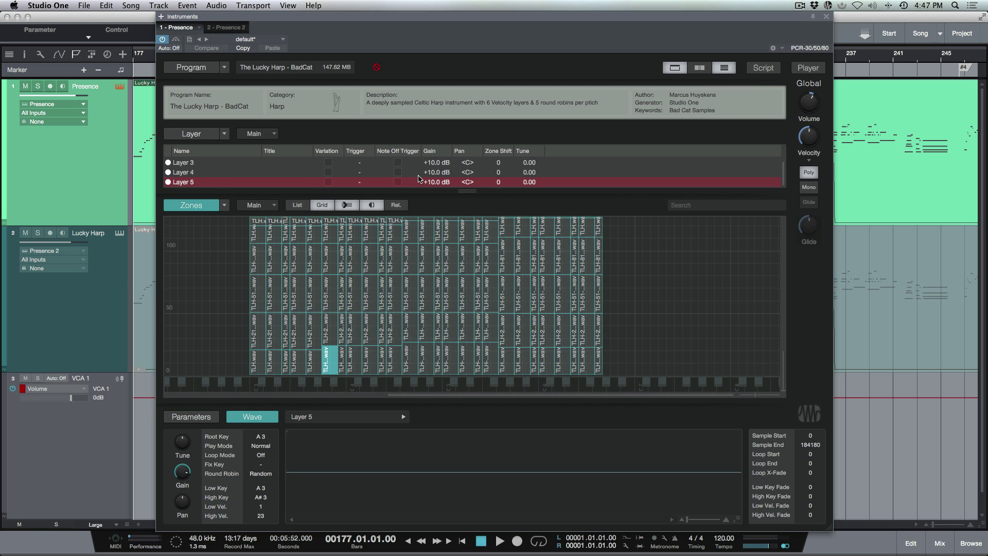
left_click(699, 69)
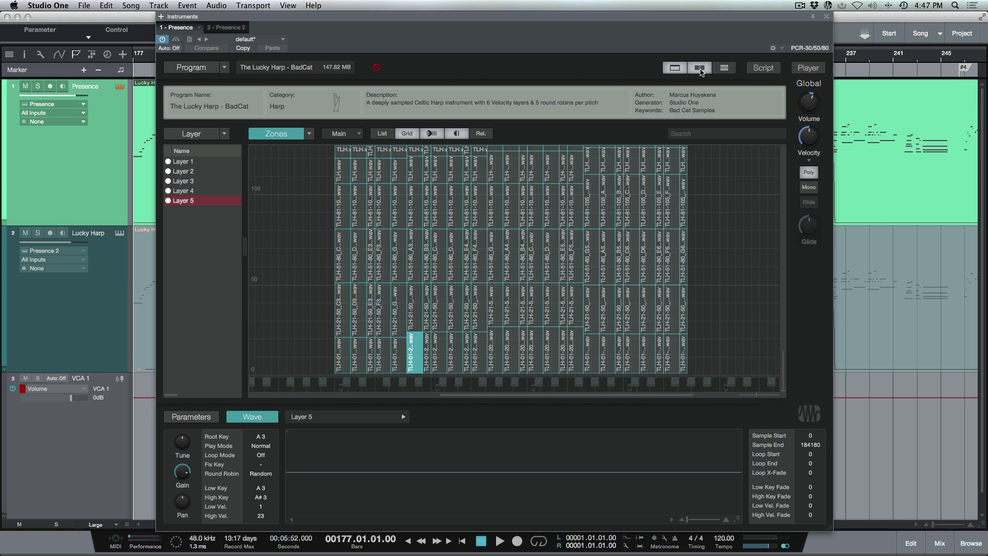
left_click(700, 69)
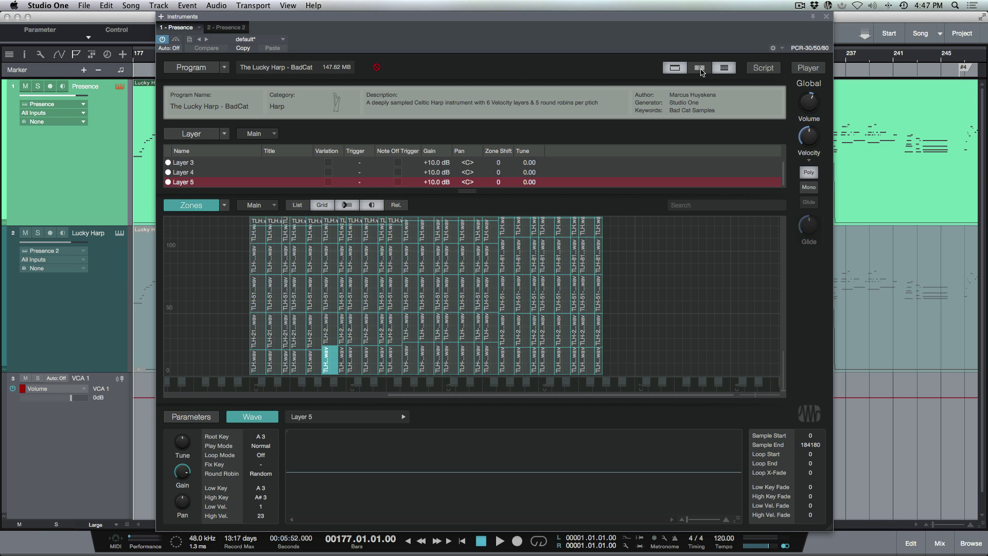
Step: Cycle the layer table through LFO 1, LFO 2, Amp Env, Filter and Other, ending on Main
left_click(274, 134)
left_click(269, 150)
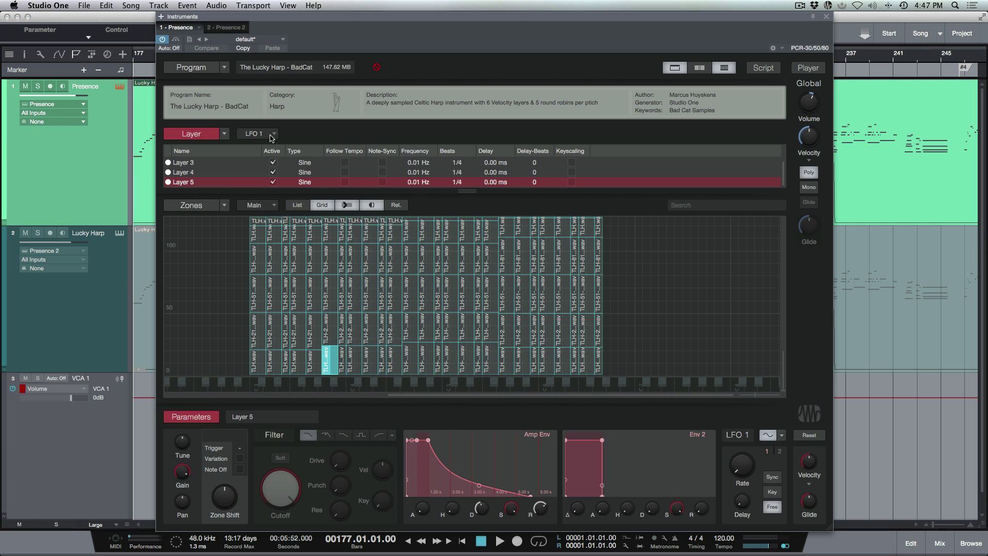
left_click(272, 134)
left_click(265, 166)
left_click(268, 136)
left_click(268, 176)
left_click(276, 137)
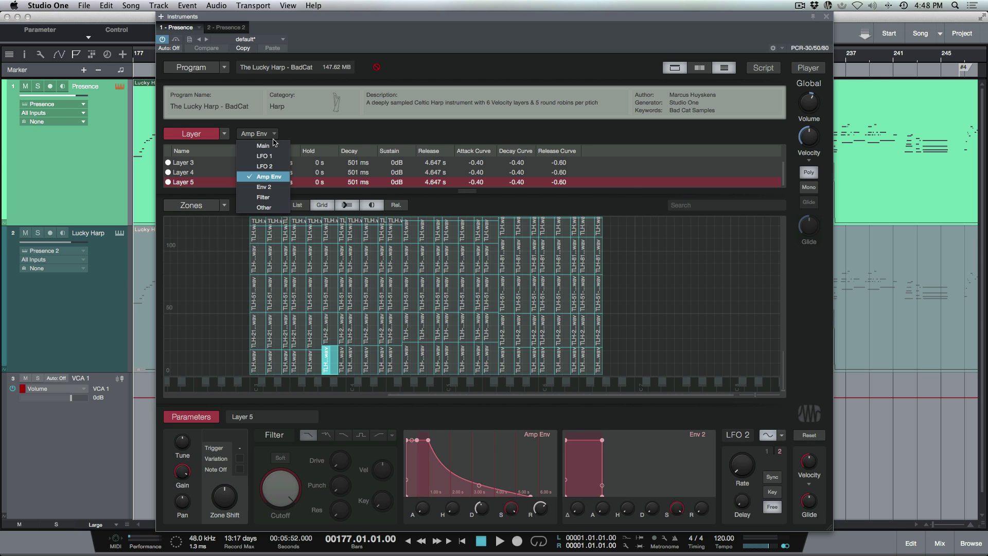
left_click(264, 197)
left_click(275, 135)
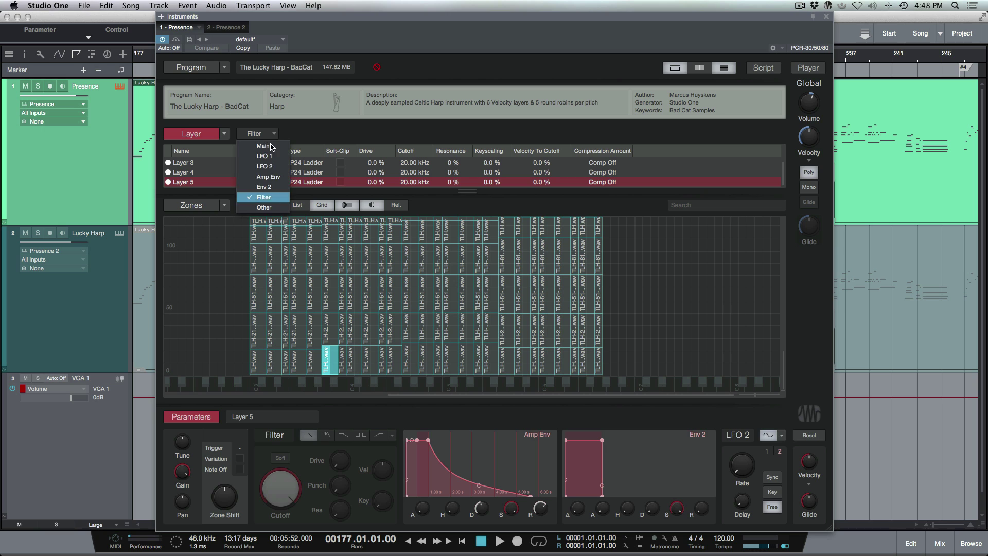
left_click(269, 207)
left_click(276, 134)
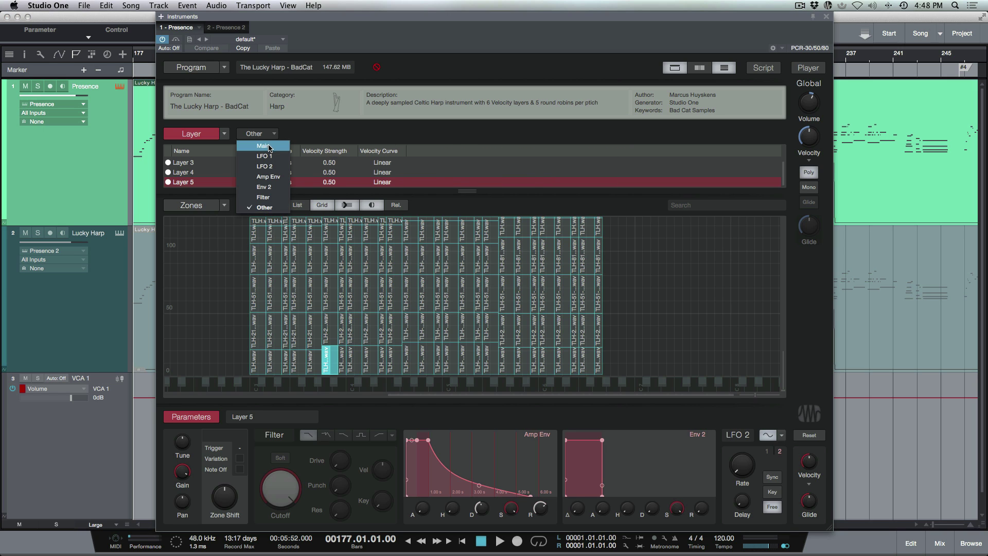
left_click(268, 147)
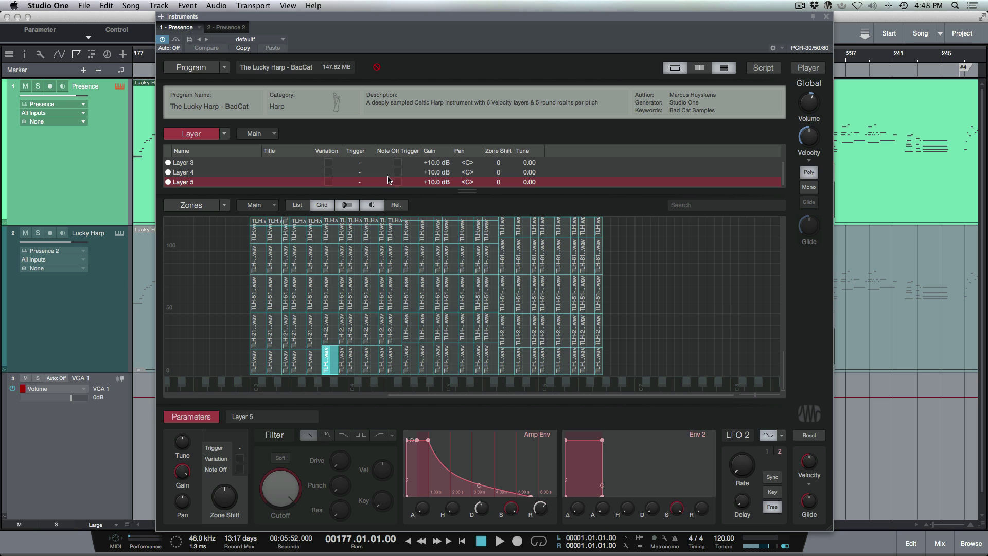
Step: Place the layer list beside the zones, step through Layers 1–5, and show zones as a list
left_click(698, 69)
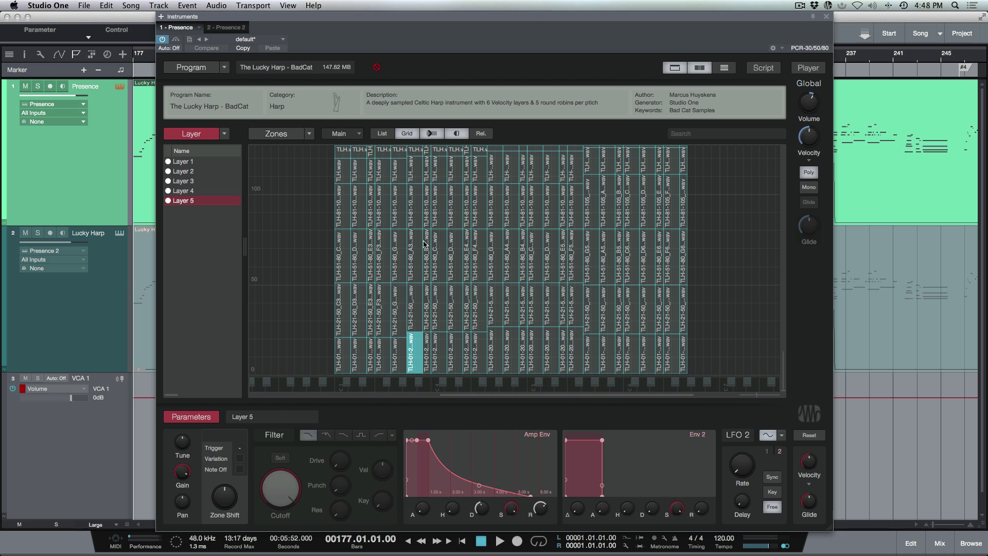
left_click(196, 163)
key("Down")
key("Down")
key("Down")
key("Down")
key("Up")
key("Up")
key("Up")
key("Up")
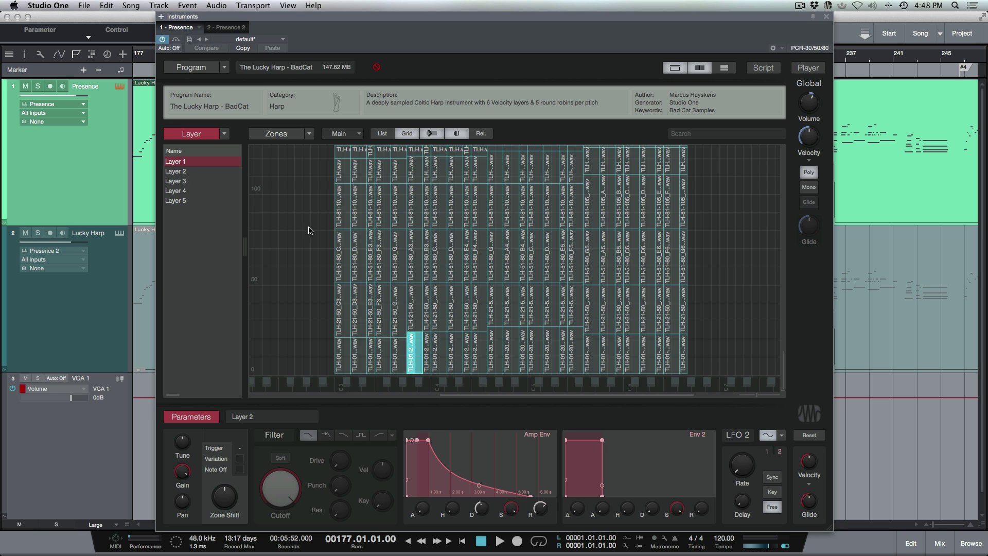
left_click(382, 134)
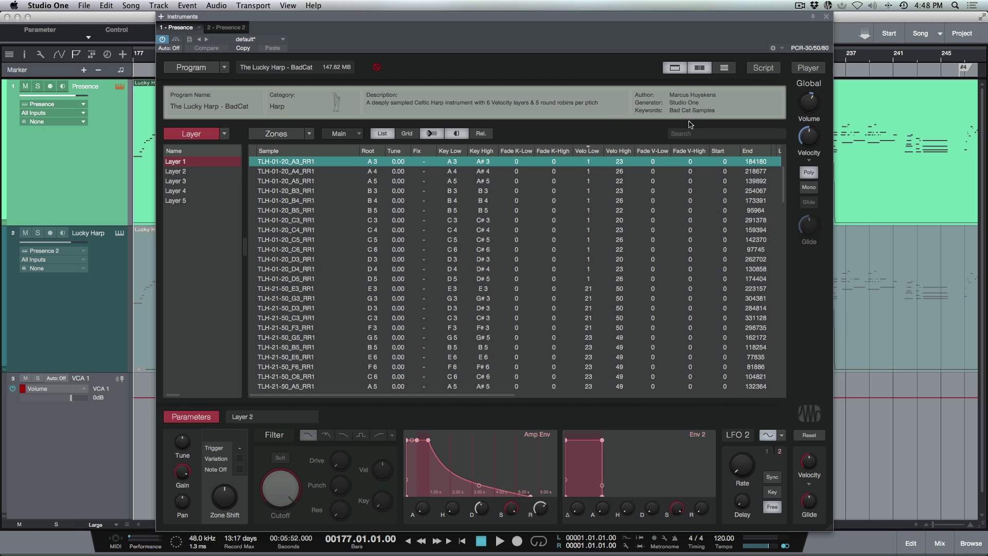
Step: Filter the zone list by the search term 21
left_click(706, 133)
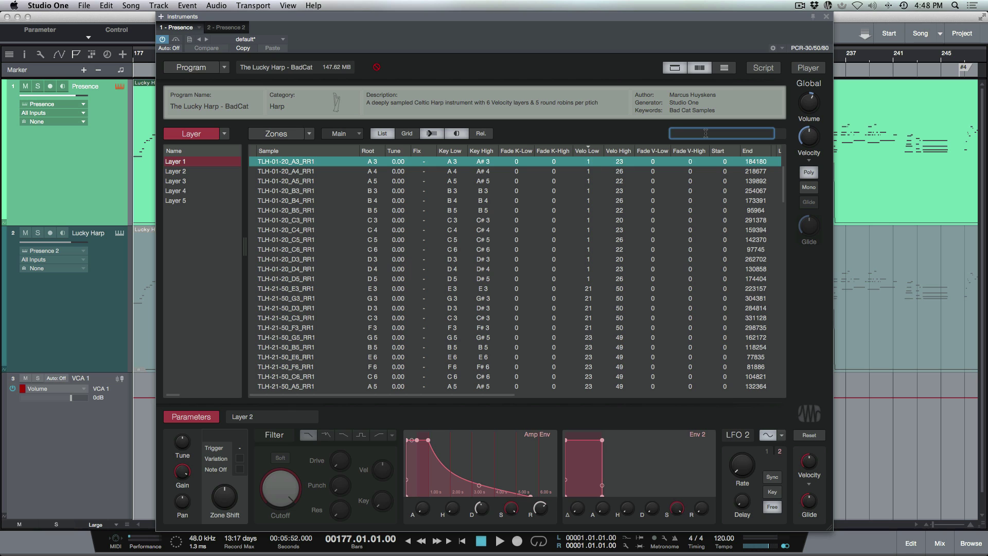
type("21")
key("Return")
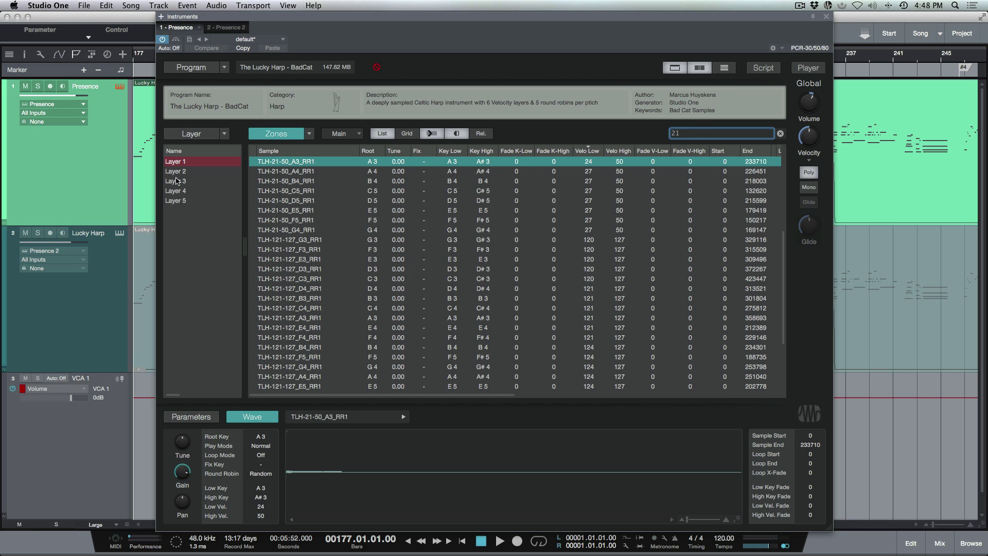
scroll(350, 209, "down", 4)
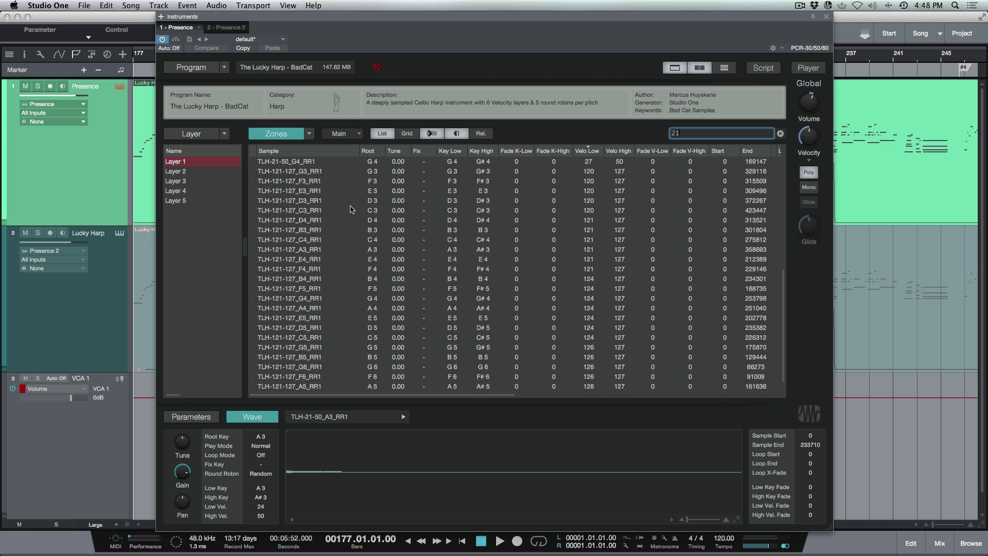
scroll(349, 209, "up", 8)
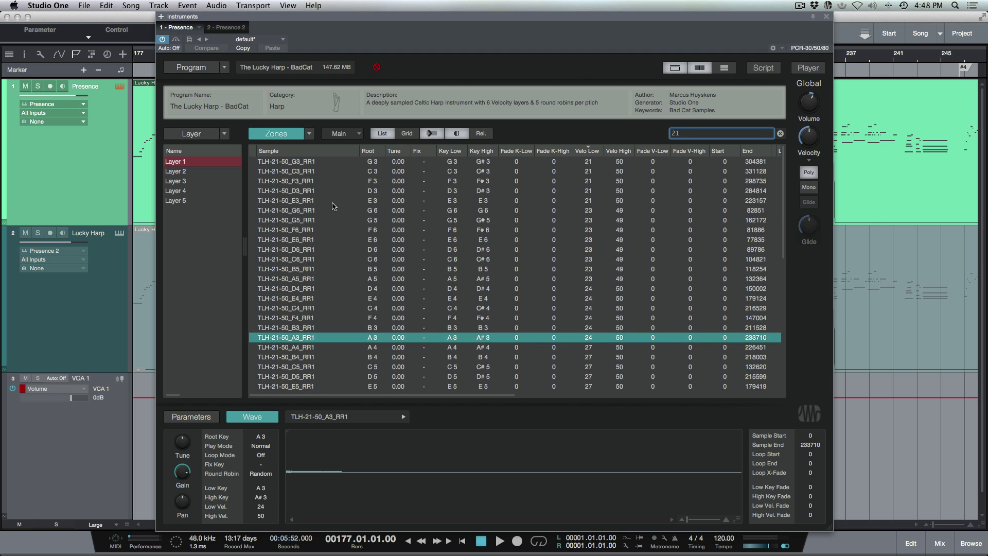
Step: Change the search to 50 and step through the TLH-21-50 zone samples down to G6
double_click(690, 133)
type("50")
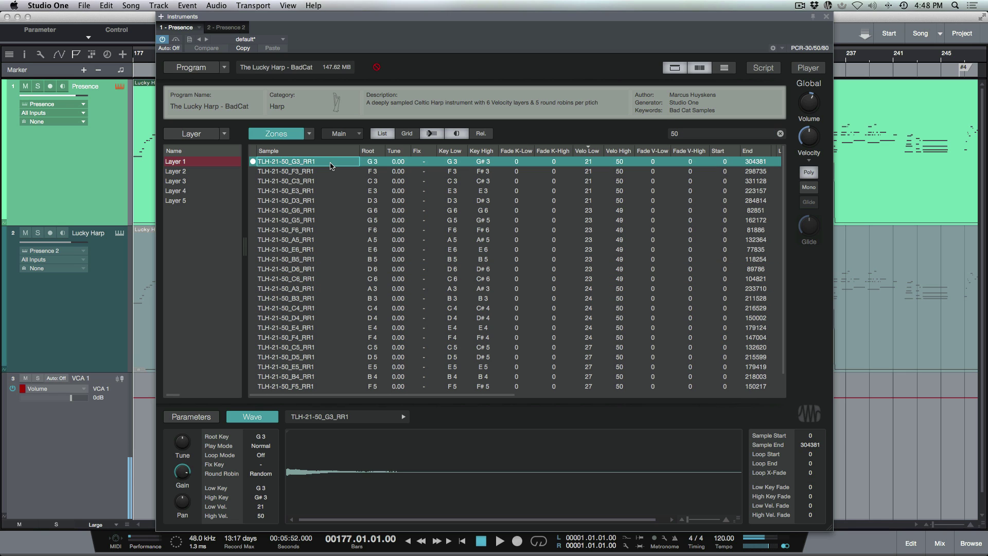
left_click(324, 174)
left_click(325, 182)
left_click(326, 191)
left_click(326, 201)
left_click(327, 211)
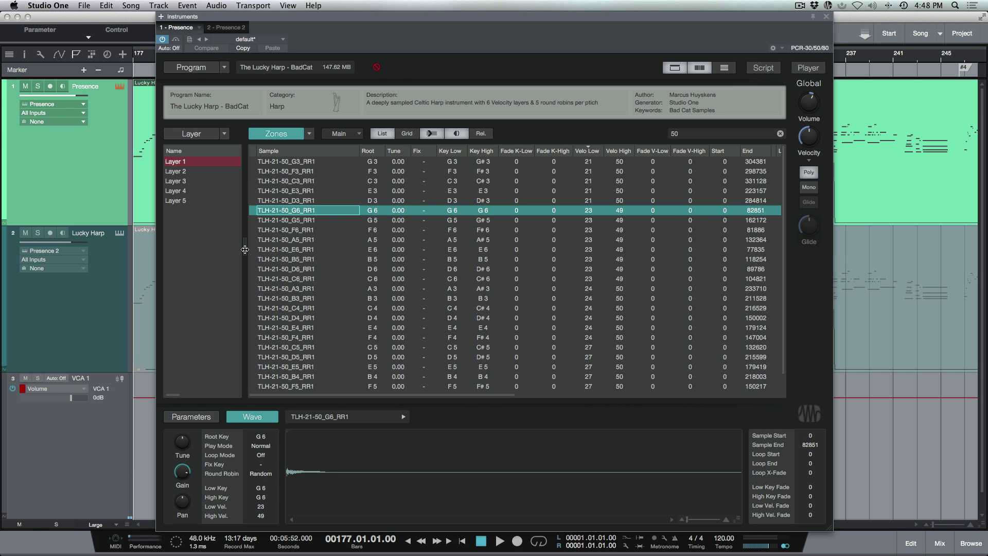
Step: Widen the layer table to review Layer 1's extra columns, then widen the zone list again
left_click_drag(246, 250, 578, 237)
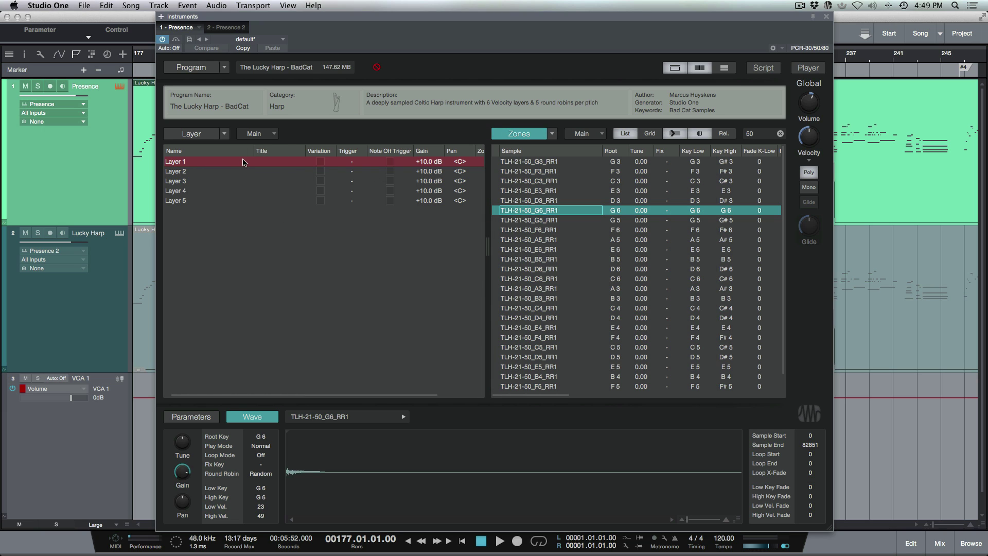
left_click(350, 162)
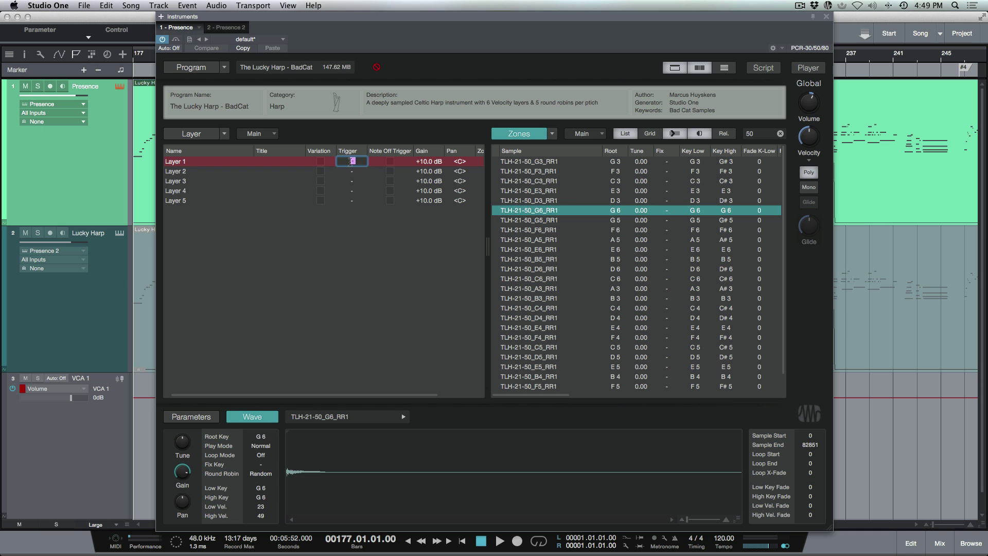
left_click(357, 218)
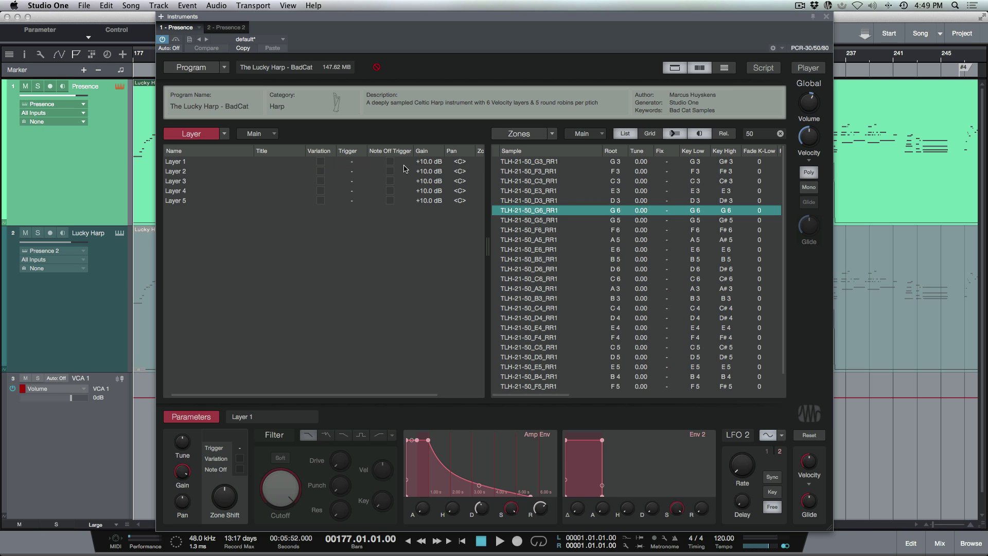
scroll(415, 185, "right", 3)
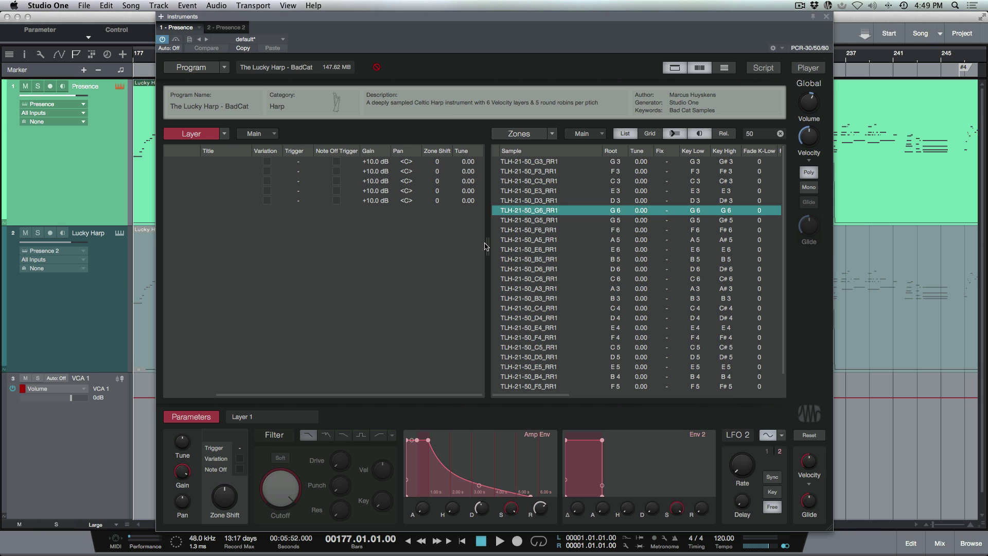
left_click_drag(489, 244, 213, 240)
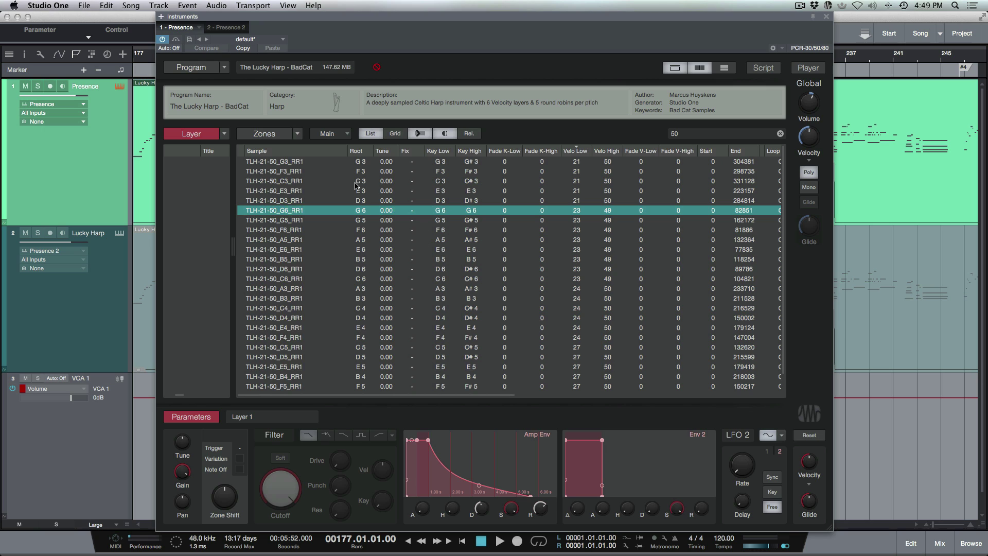
Step: Select the G3, F3, D3 and G6 zones, then turn on zone audition
left_click(278, 162)
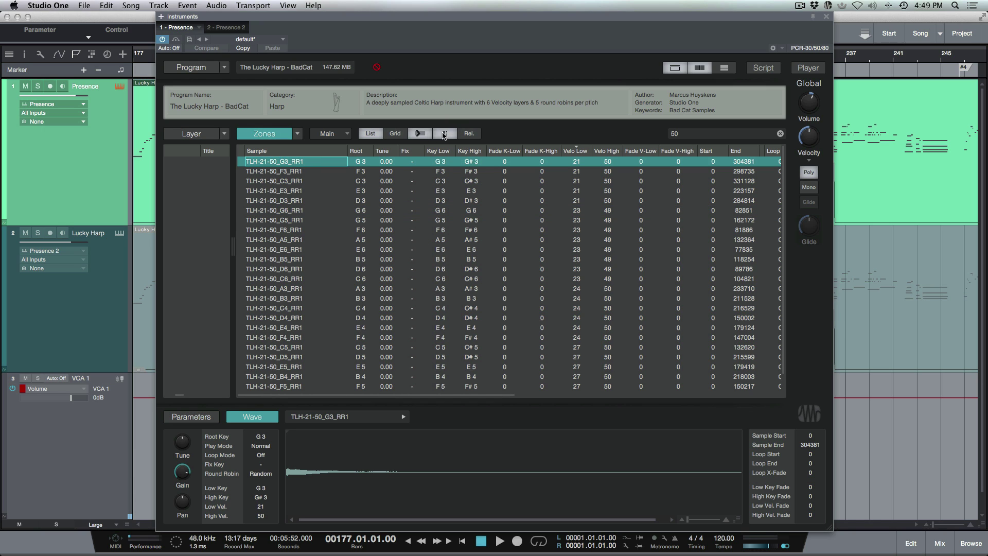
left_click(291, 172)
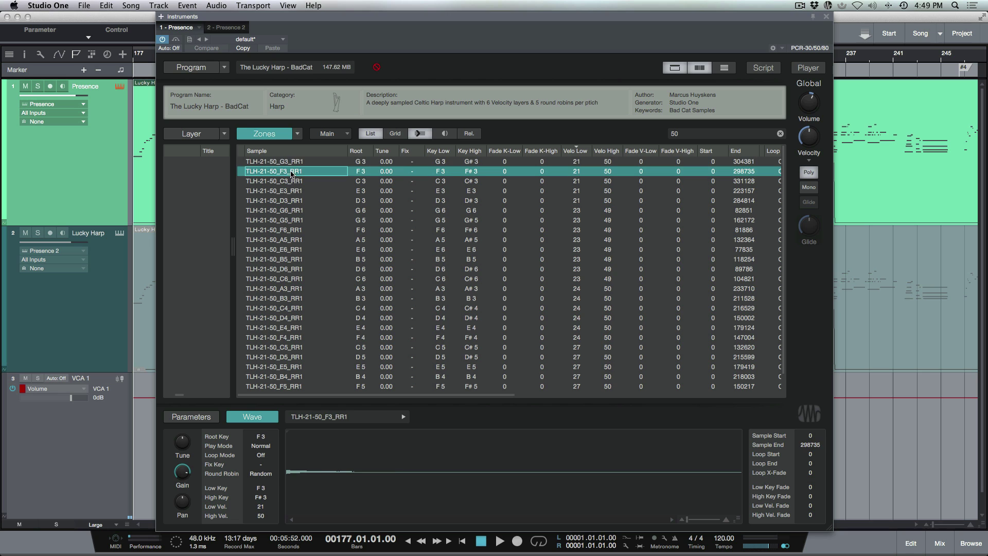
left_click(292, 163)
left_click(286, 201)
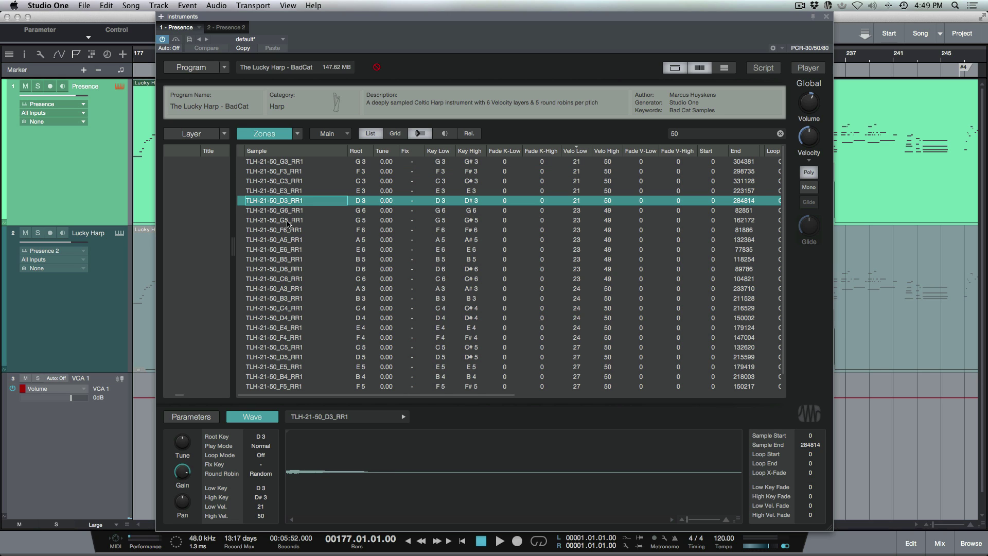
left_click(288, 211)
left_click(450, 134)
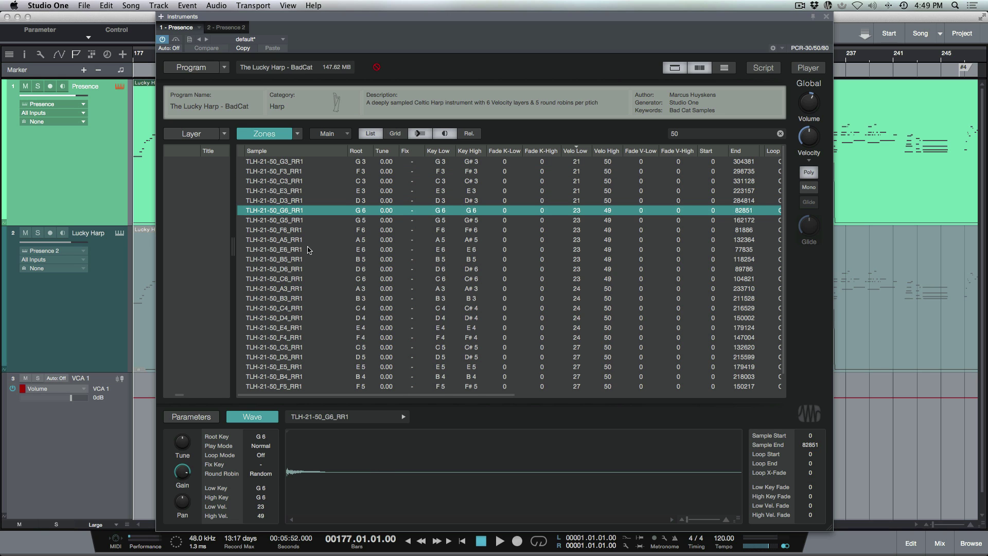
Step: Audition the A5, E6, D6, B3, E4, C5, F6 and G5 zone samples
left_click(276, 240)
left_click(278, 250)
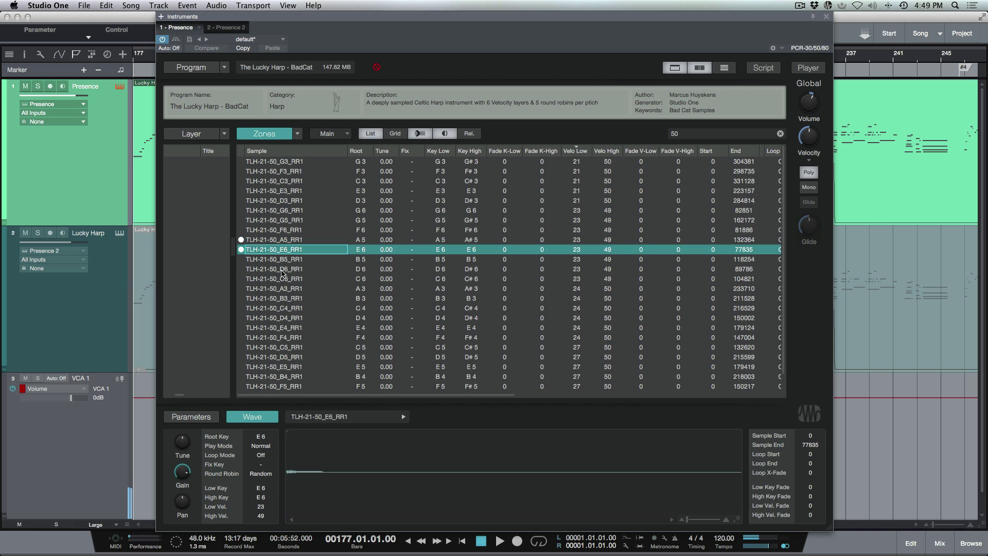
left_click(283, 270)
left_click(280, 300)
left_click(281, 327)
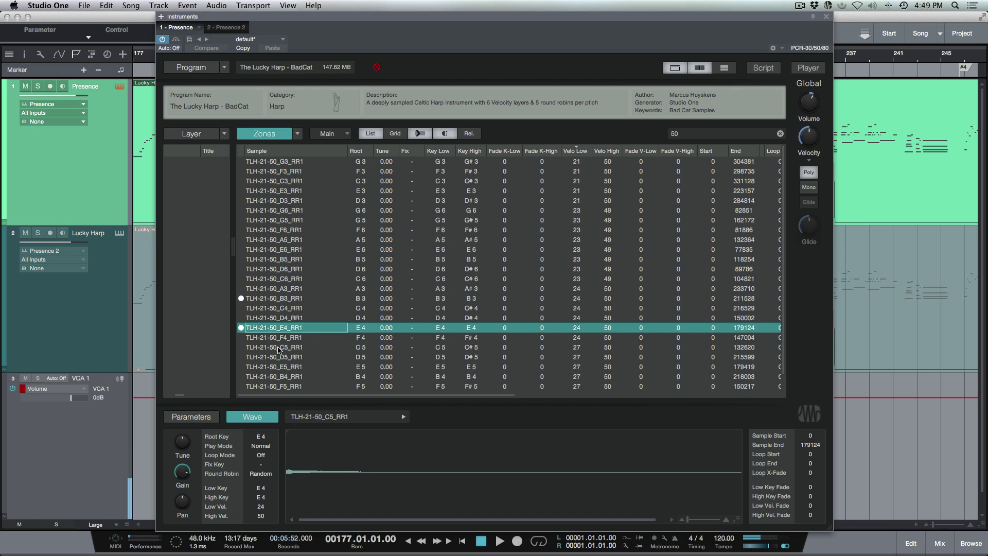
left_click(280, 348)
left_click(293, 230)
left_click(291, 220)
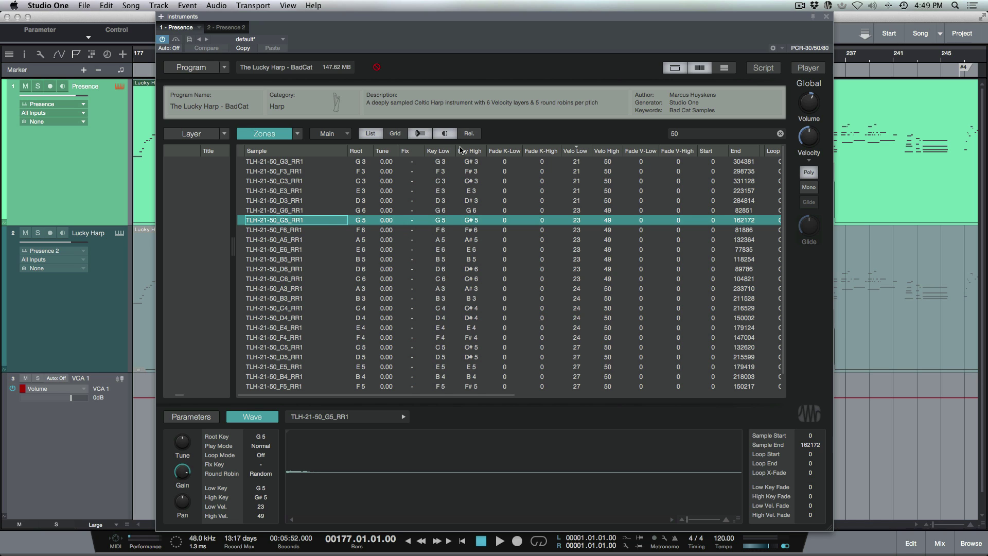
Step: Check the G5 zone's parameters, then magnify its waveform vertically and scroll back to the start
left_click(202, 417)
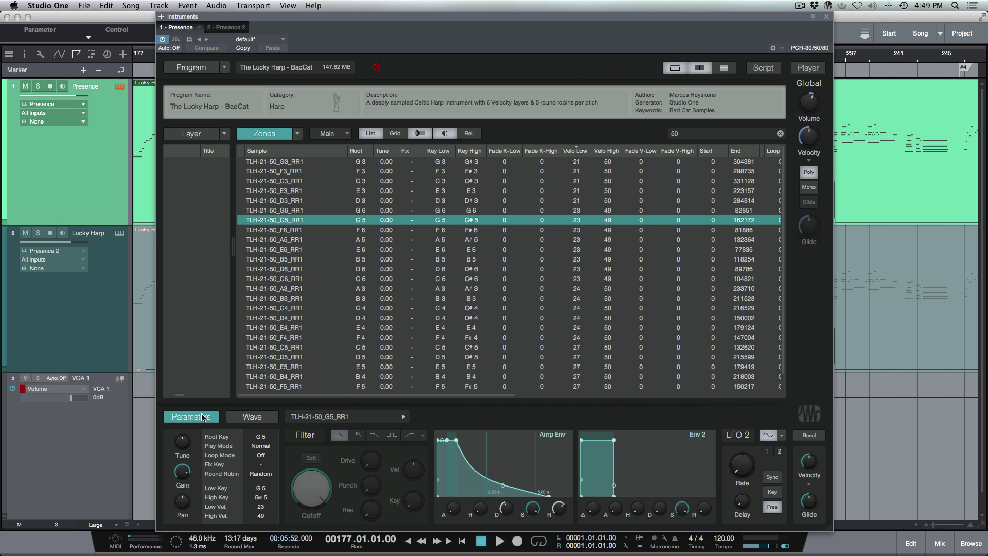
left_click(254, 417)
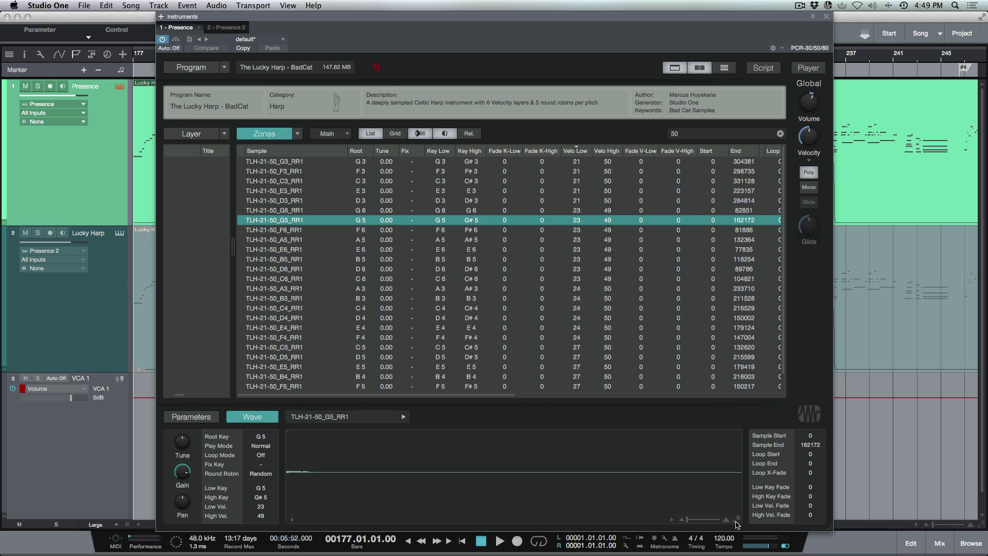
mouse_move(737, 524)
left_mouse_down()
mouse_move(736, 481)
mouse_move(739, 521)
left_mouse_up()
left_click_drag(482, 522, 283, 521)
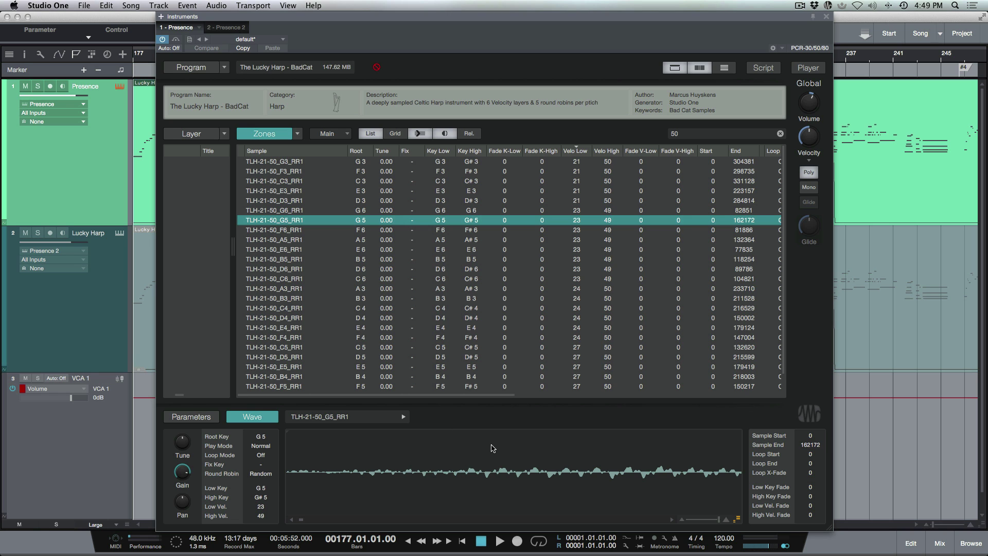
Step: Jump to marker 2 near bar 49, reopen Presence XT with all five layers selected, and start playback
key("super+w")
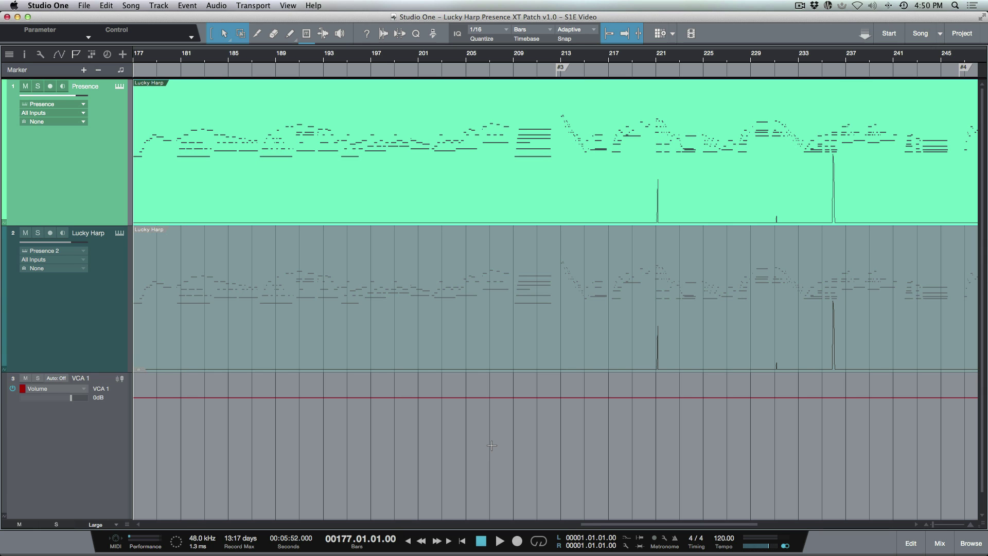
key("b")
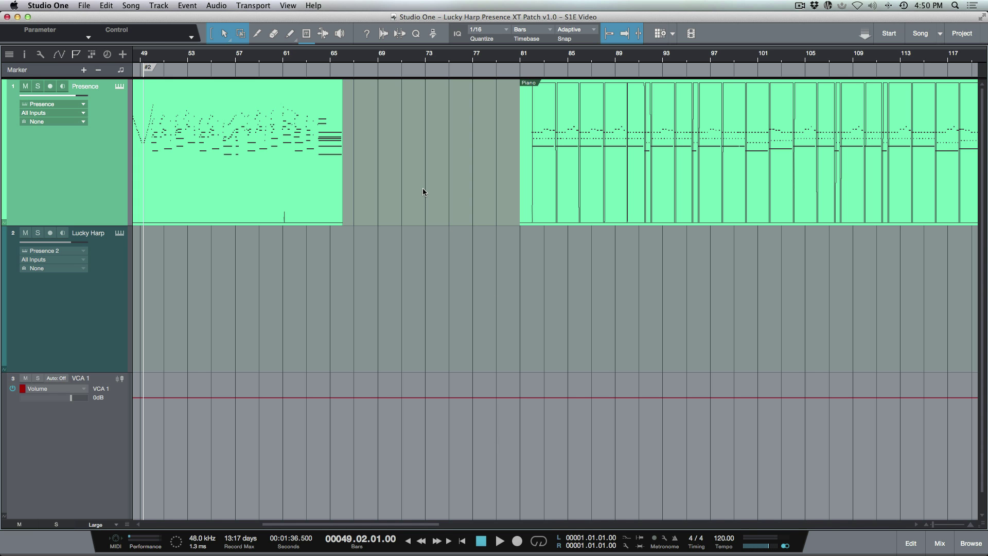
key("F11")
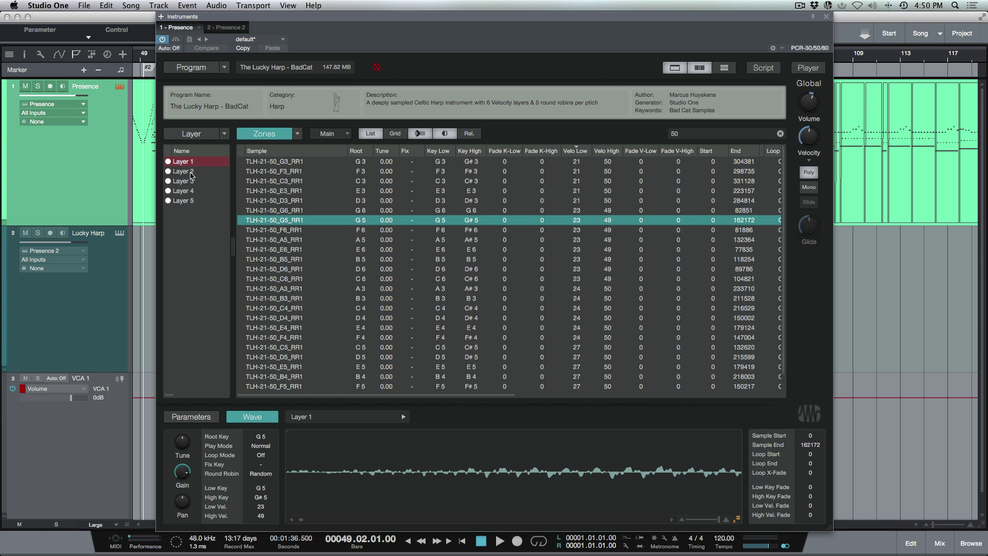
left_click(192, 204, "shift")
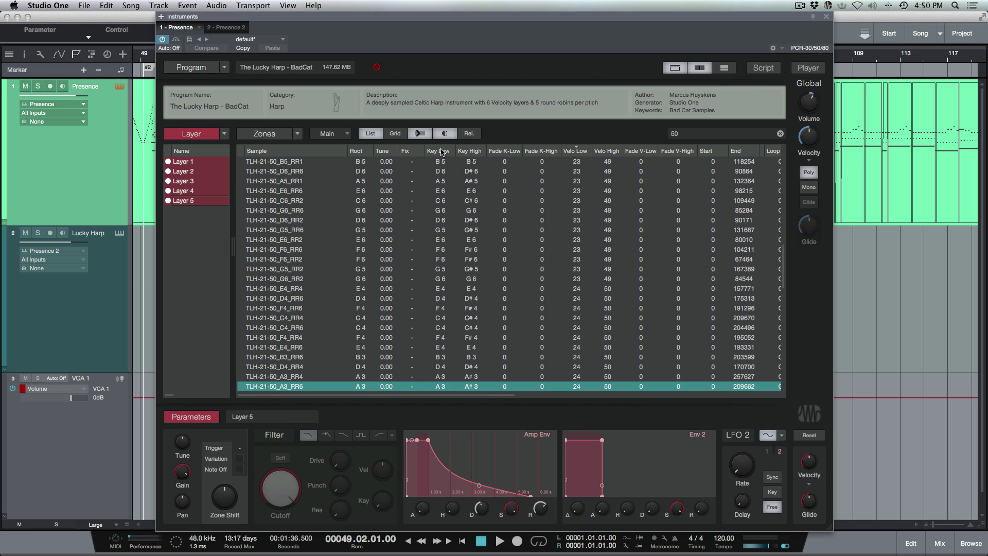
key("space")
left_click(262, 411)
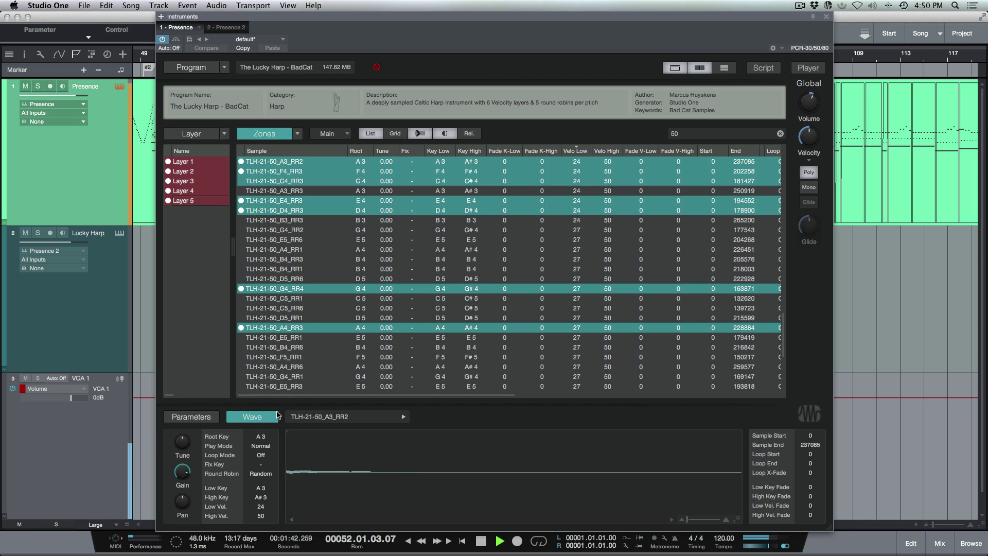
Step: Show zones as a key-by-velocity grid, viewing Layers 1, 3, 5, then all five together
left_click(394, 135)
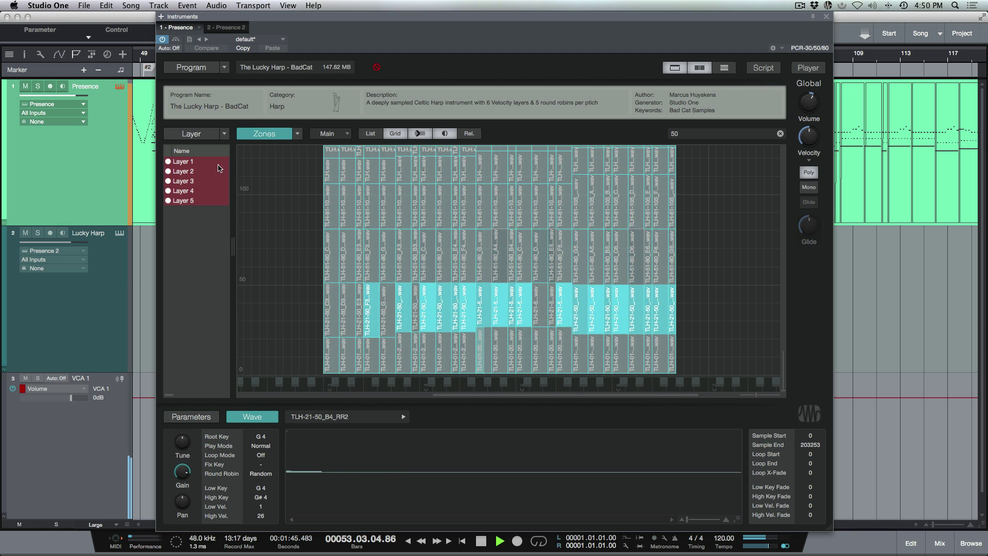
left_click(211, 163)
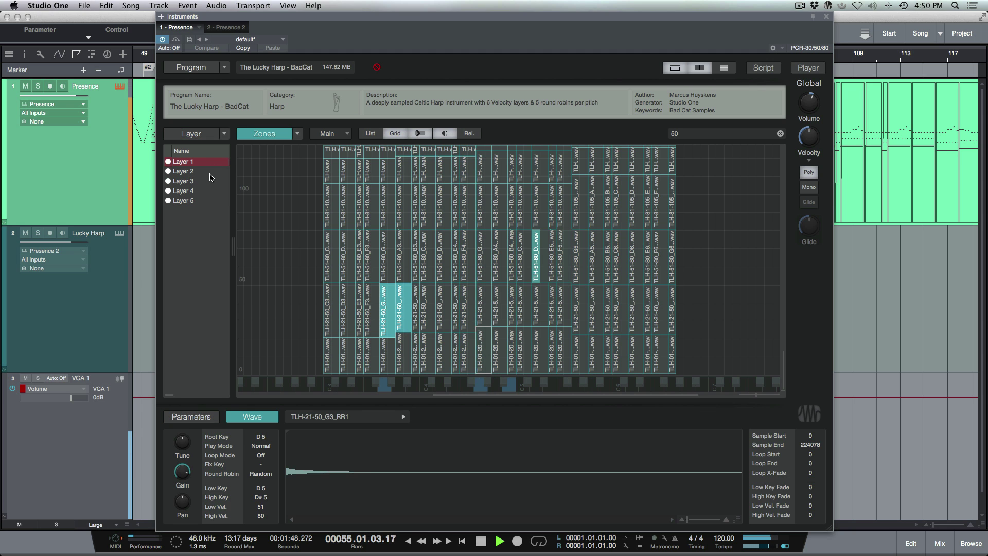
left_click(211, 181)
left_click(211, 198)
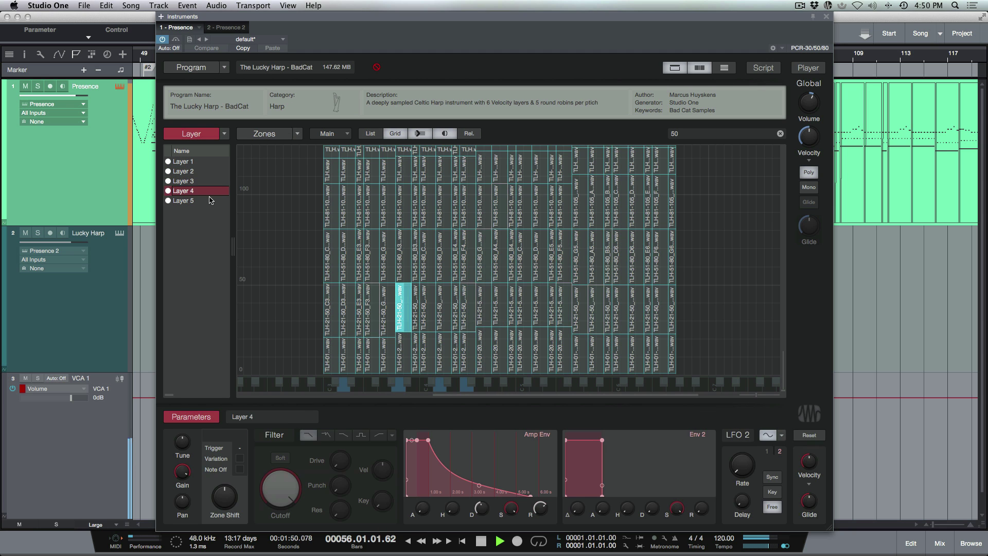
left_click(229, 162, "shift")
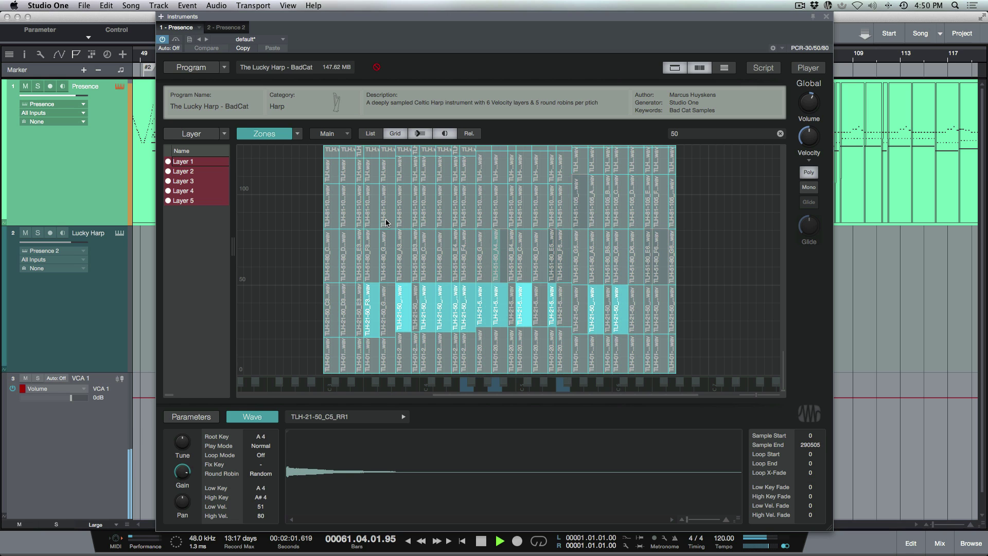
Step: Stop playback and move the grid selection from D5 to the F5 zone
key("space")
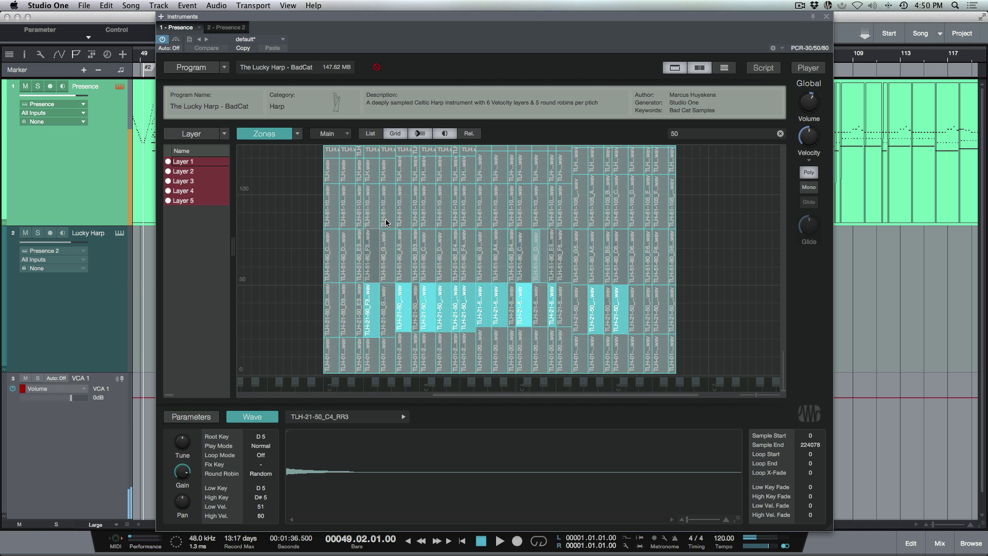
key("Right")
key("Right")
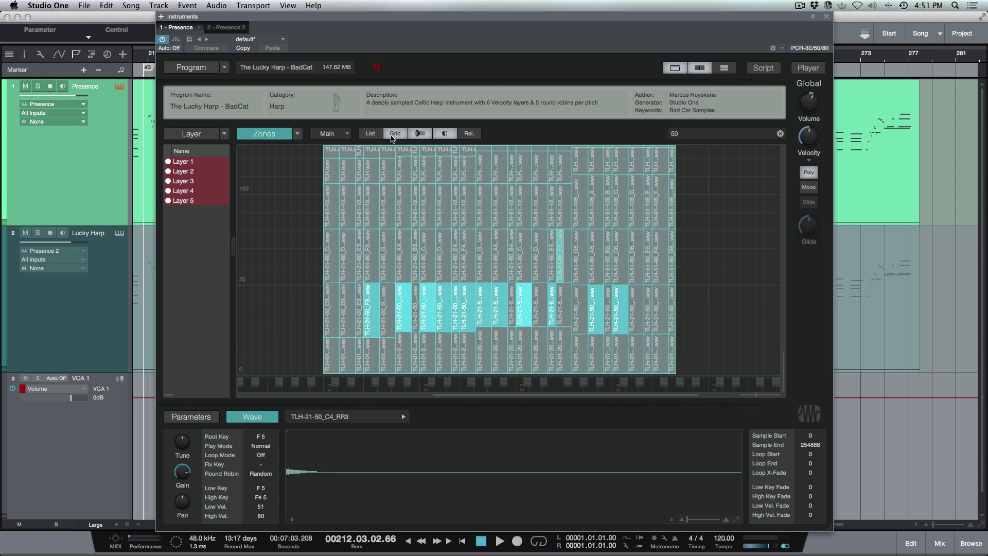
Step: Switch the zones back to the sample list and scroll across to the Path column and back
left_click(370, 134)
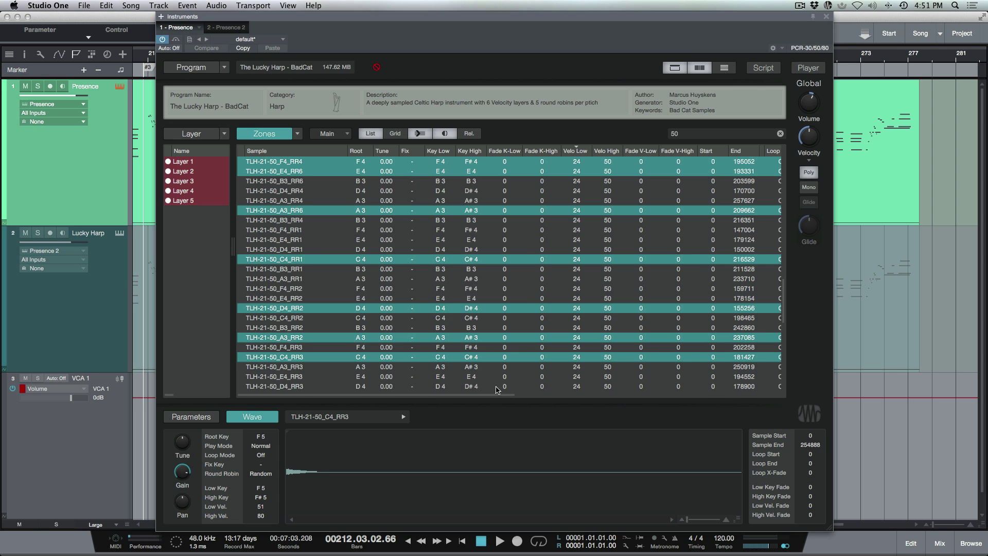
scroll(523, 295, "right", 10)
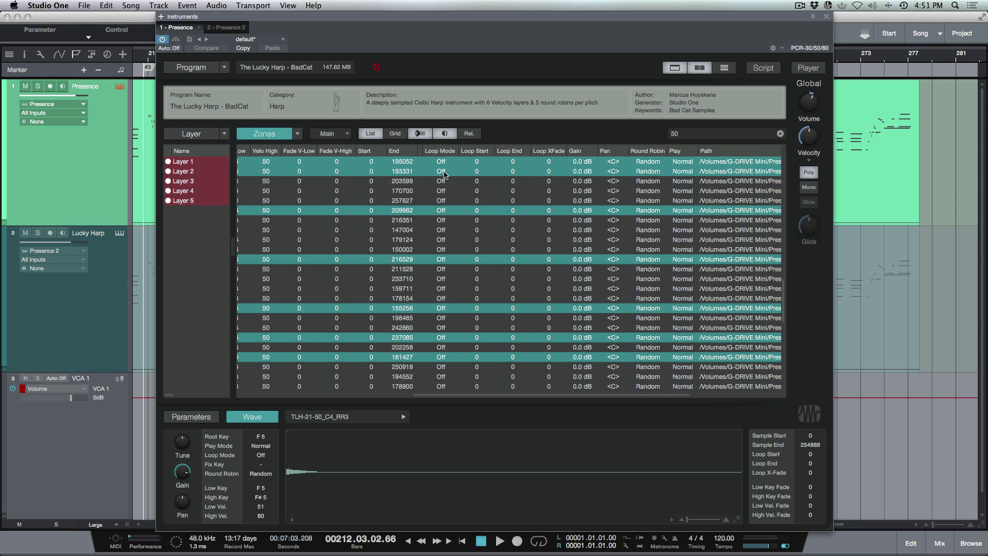
scroll(536, 180, "right", 5)
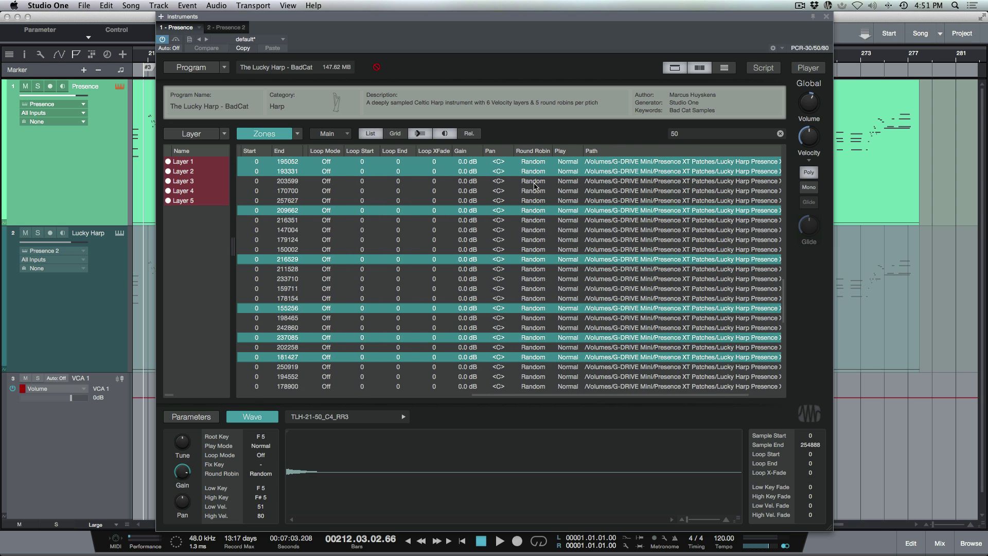
scroll(540, 250, "right", 3)
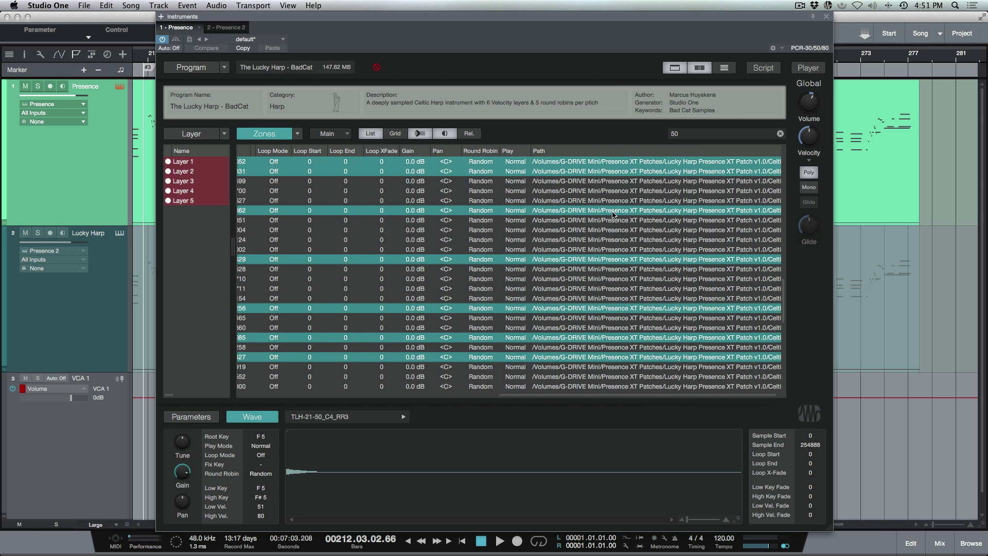
scroll(606, 219, "left", 8)
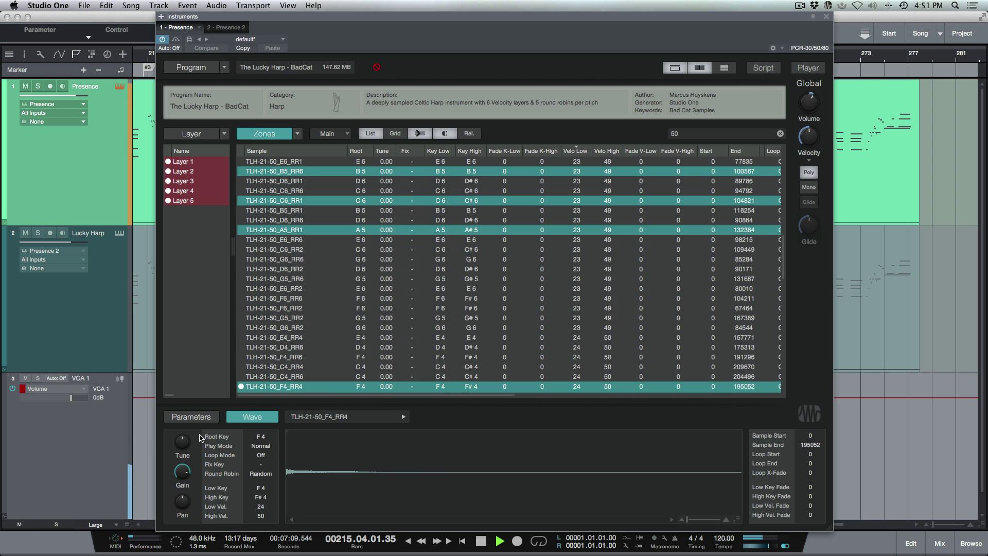
Step: Glance at the zone's Parameters and Wave views, then bring up the compact player page
left_click(191, 416)
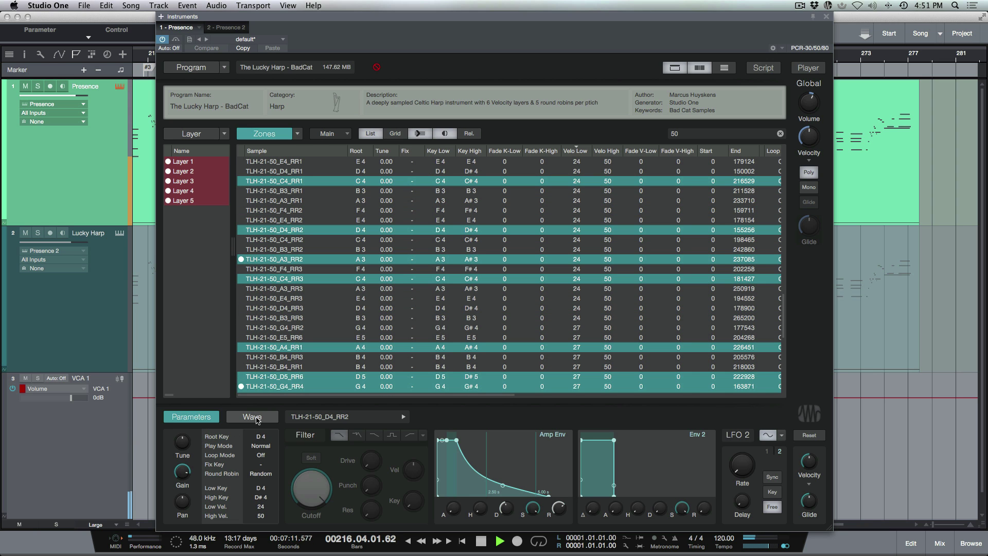
left_click(258, 418)
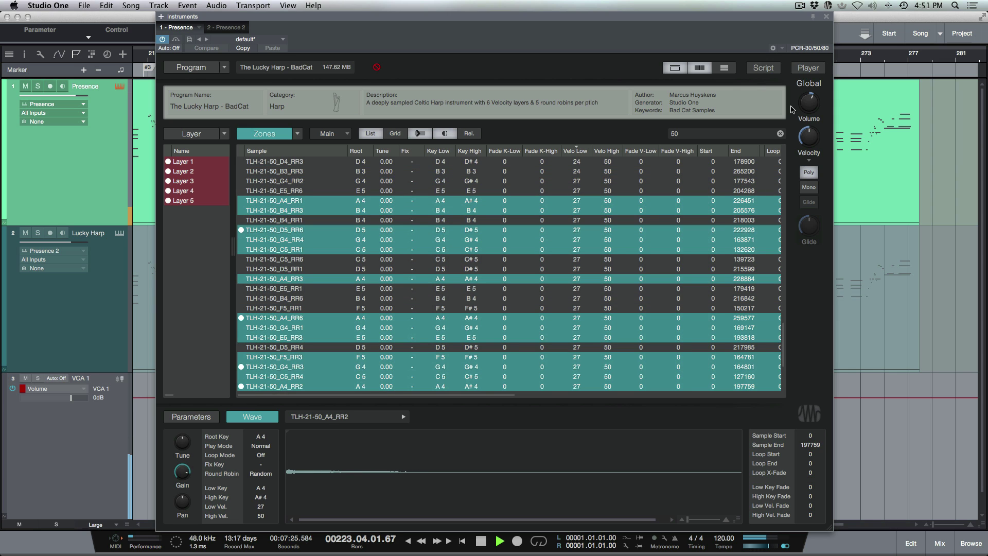
left_click(807, 67)
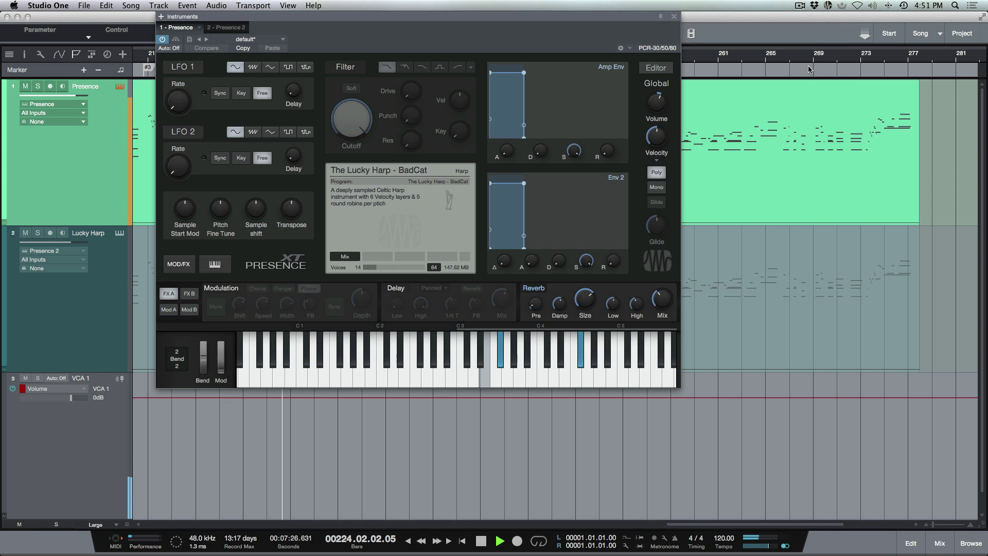
Step: Turn the reverb off and back on, return to the zone editor, and stop playback
left_click(534, 288)
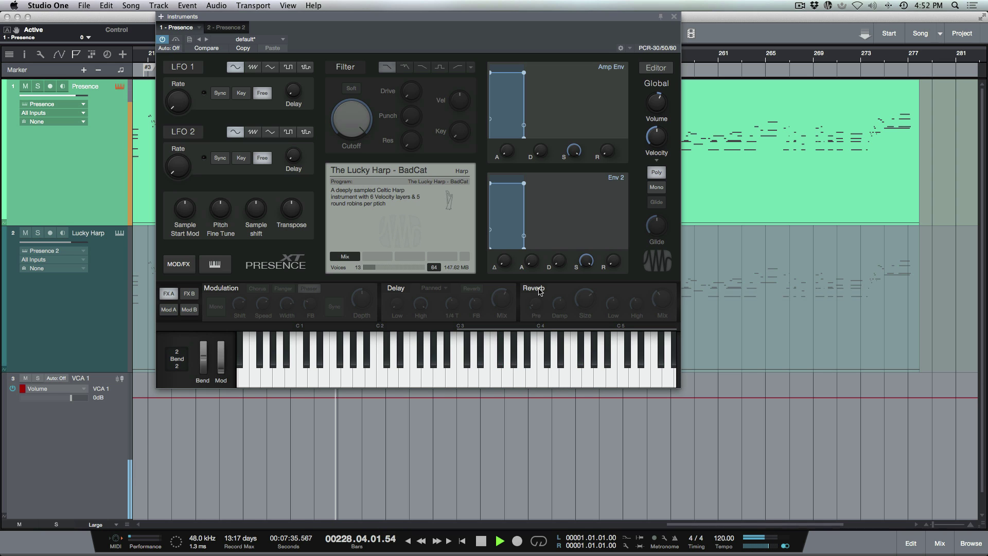
left_click(539, 289)
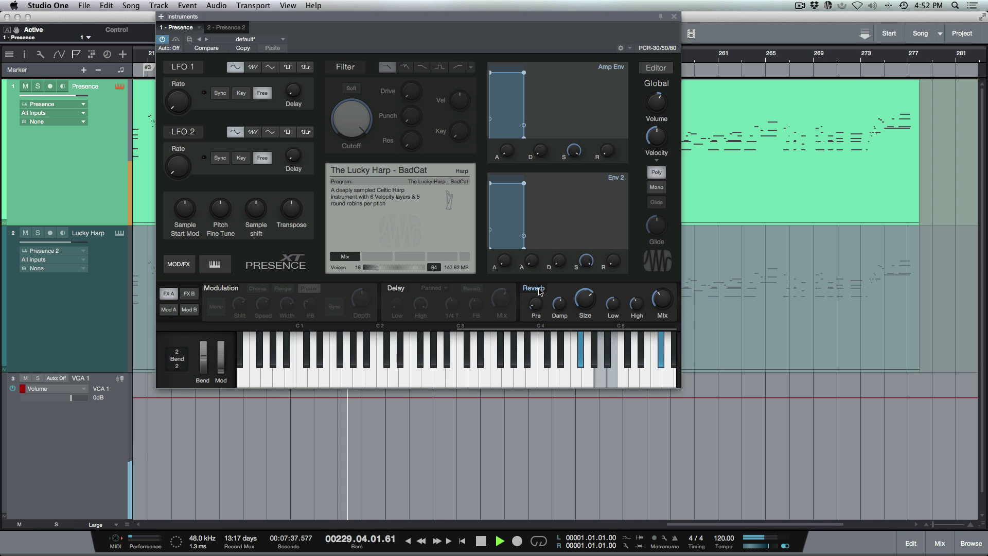
left_click(656, 67)
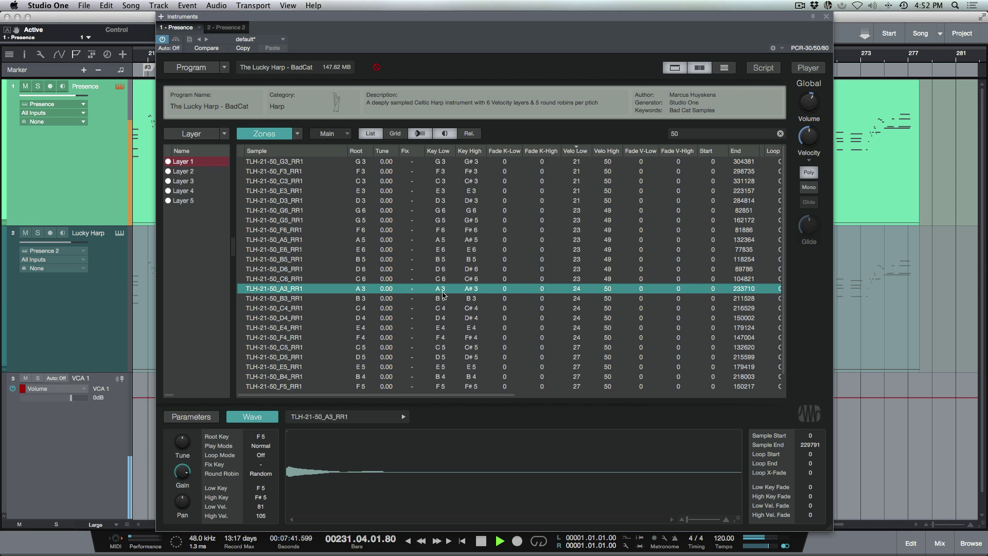
key("space")
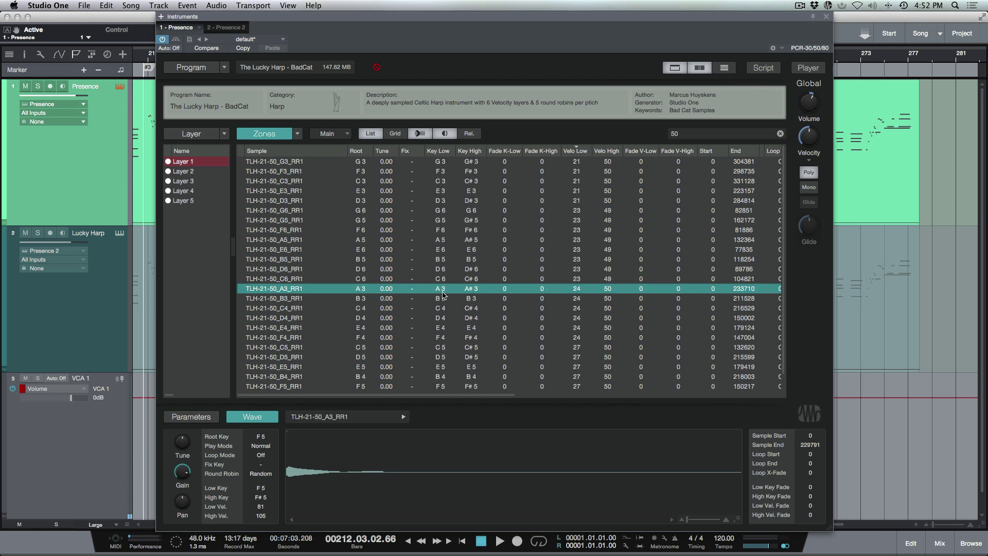
key("ctrl+Tab")
Step: Switch to the Performachord song and close its instrument window
left_click(443, 291)
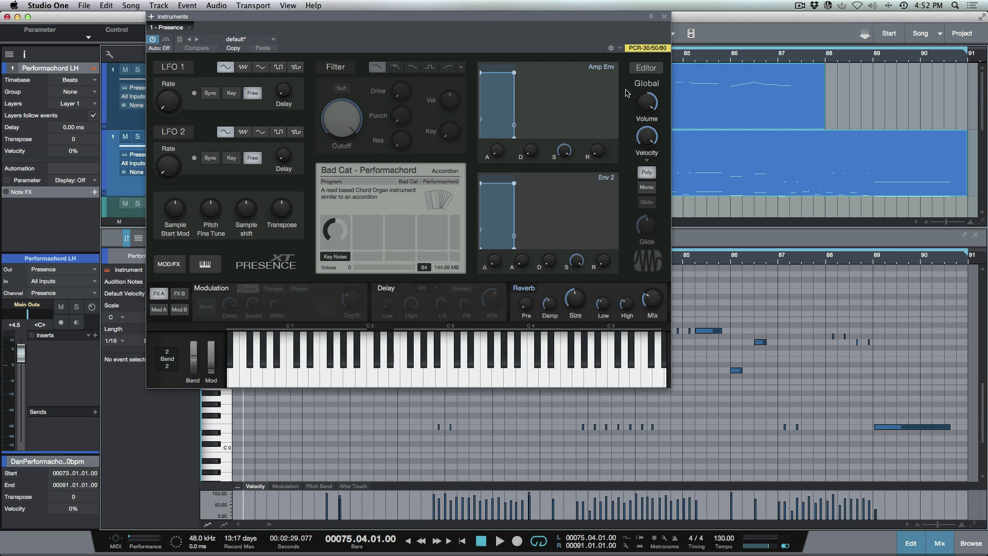
key("super+w")
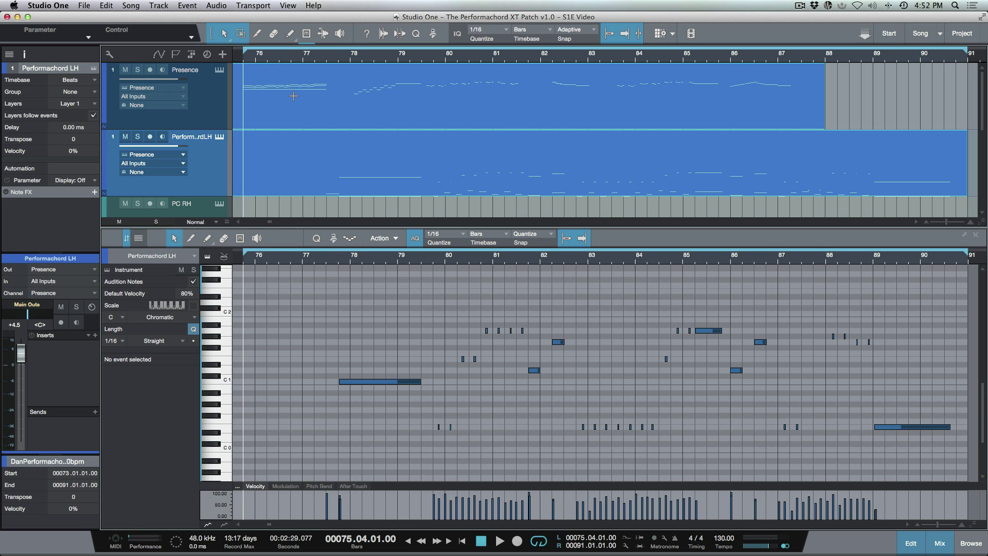
Step: Reopen Presence XT's zone editor for the Performachord program and enlarge the window
key("F11")
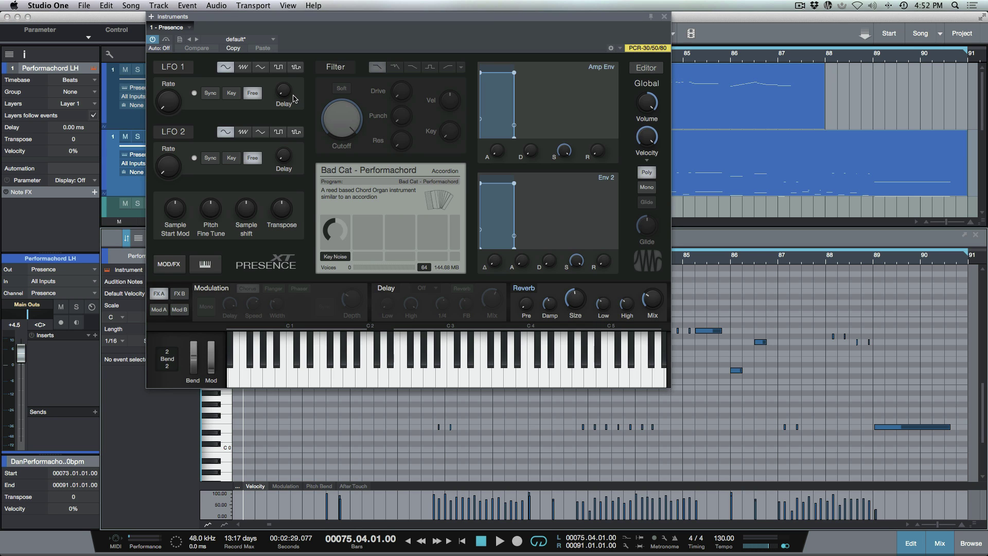
left_click(645, 68)
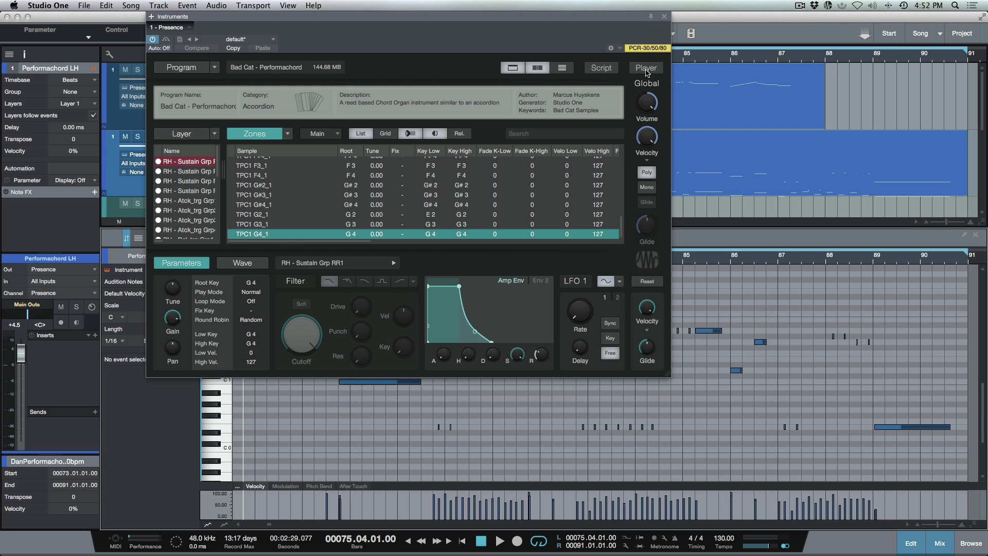
left_click_drag(668, 376, 842, 542)
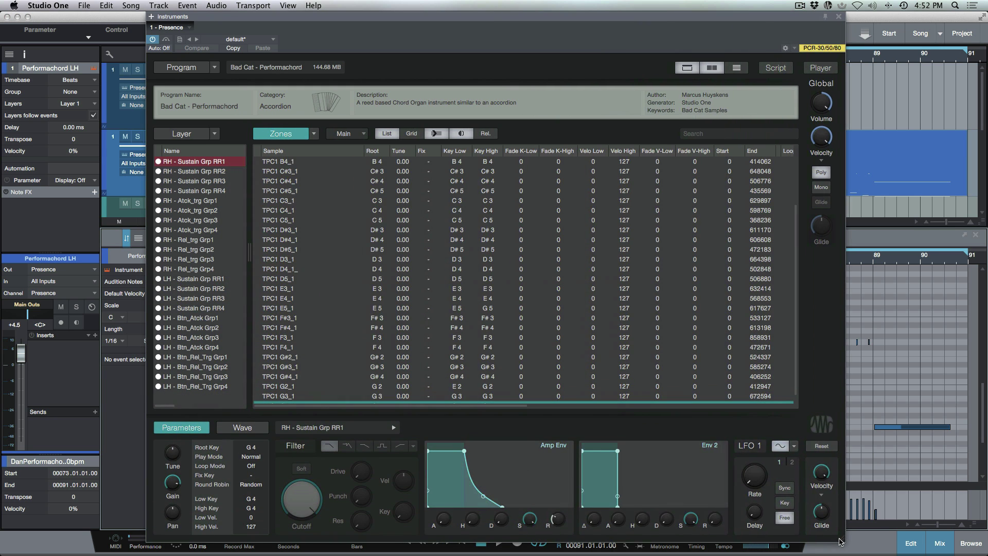
Step: Browse layers RH - Sustain Grp RR2–RR4 and RH - Atck_trg Grp1 with their TPC1 C#3_4 and C4_1 zones
left_click(210, 175)
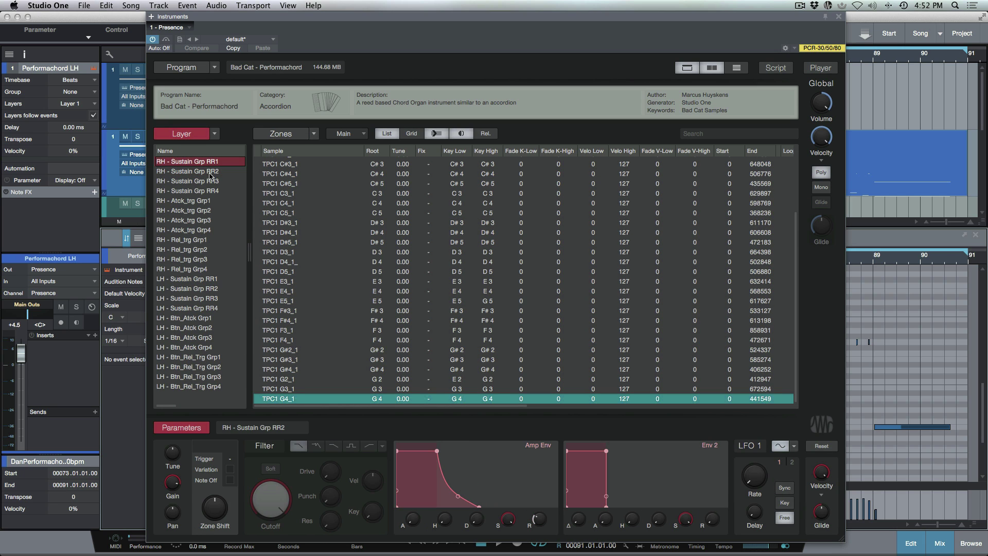
key("Down")
key("Down")
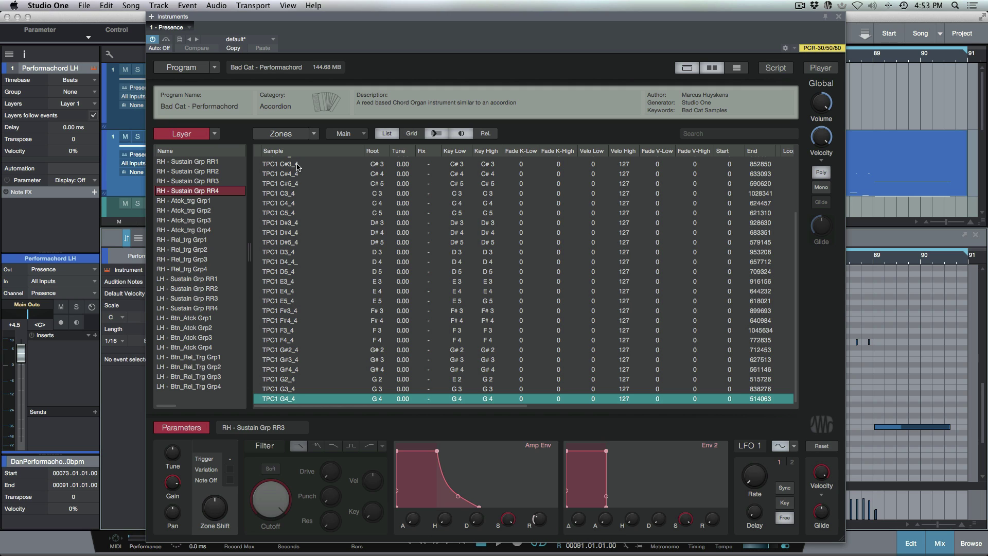
left_click(297, 164)
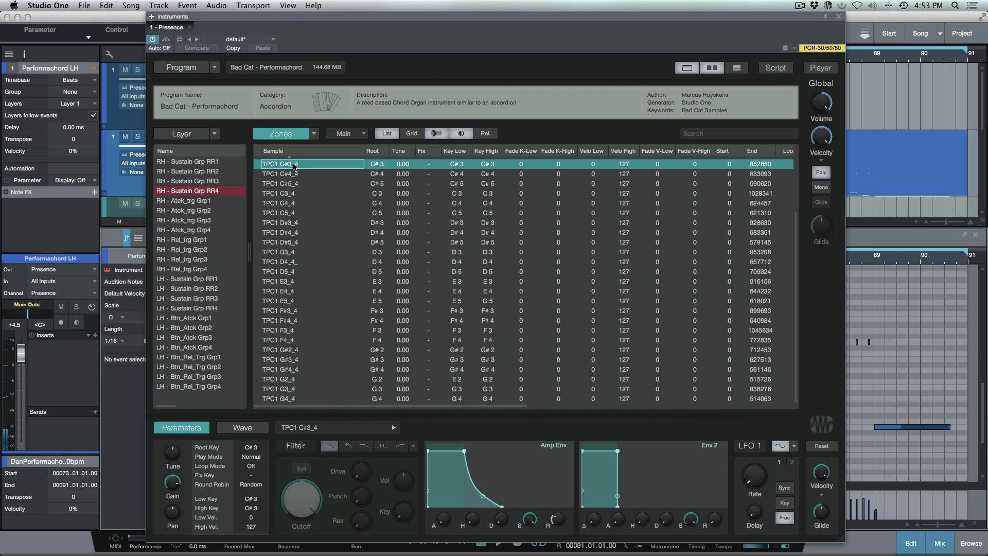
left_click(199, 240)
left_click(202, 201)
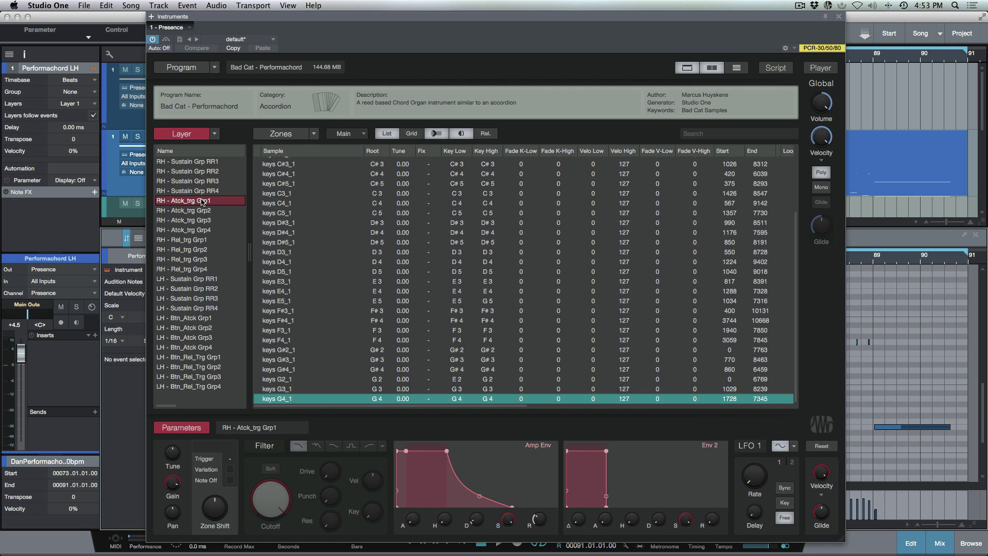
left_click(280, 204)
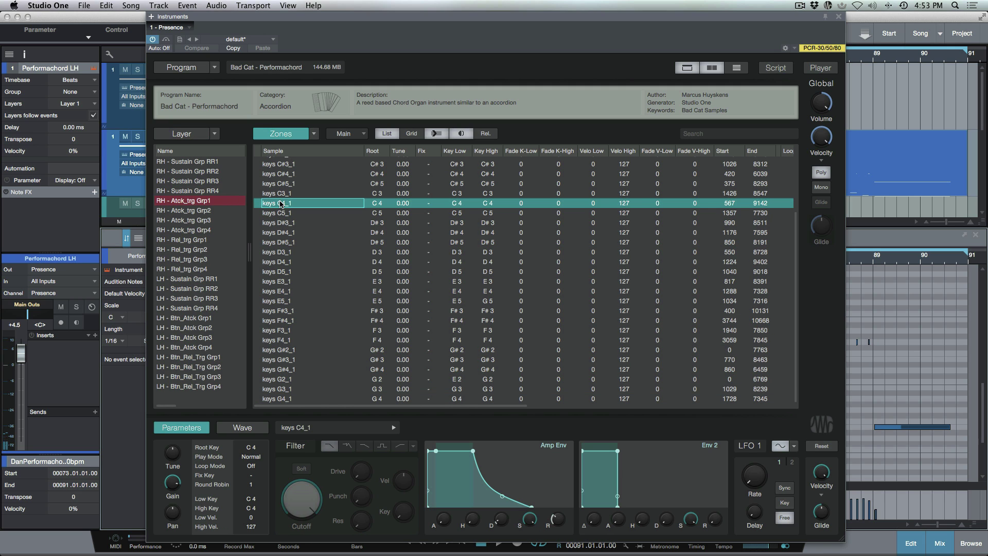
Step: Inspect RH - Rel_trg Grp1 zones D#5_1, D4_1, D#4_1, C4_1, C#5_1, then widen the layer list
left_click(200, 240)
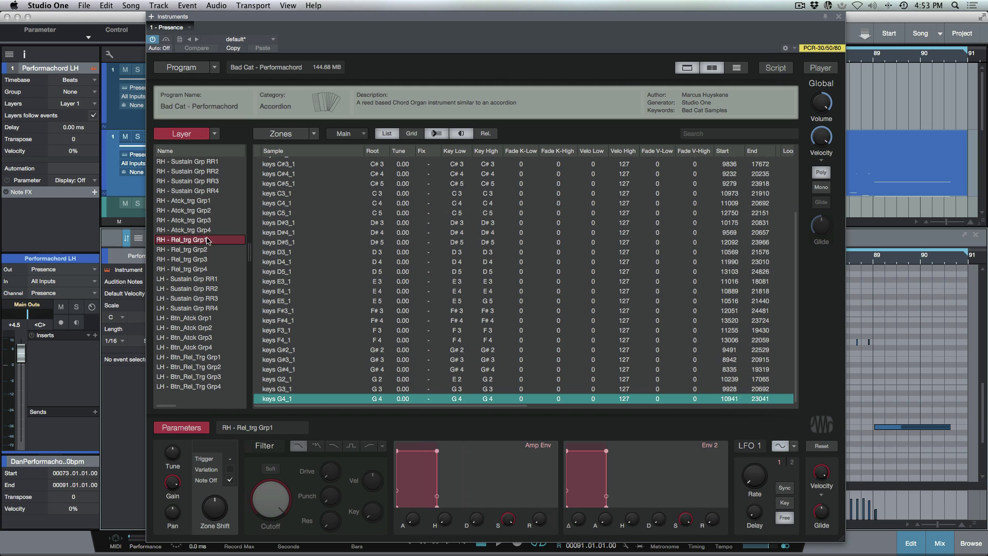
left_click(284, 244)
left_click(284, 263)
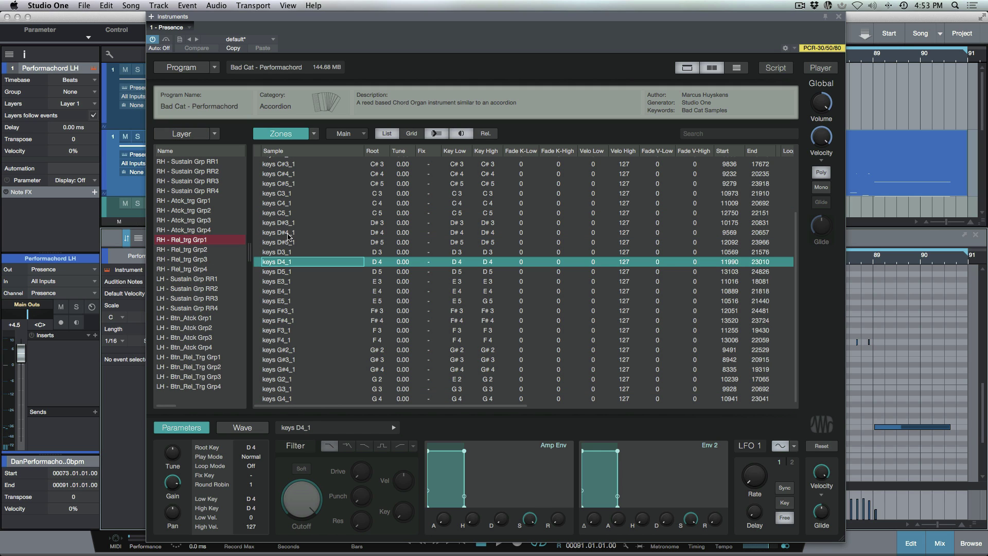
left_click(288, 233)
left_click(289, 203)
left_click(289, 184)
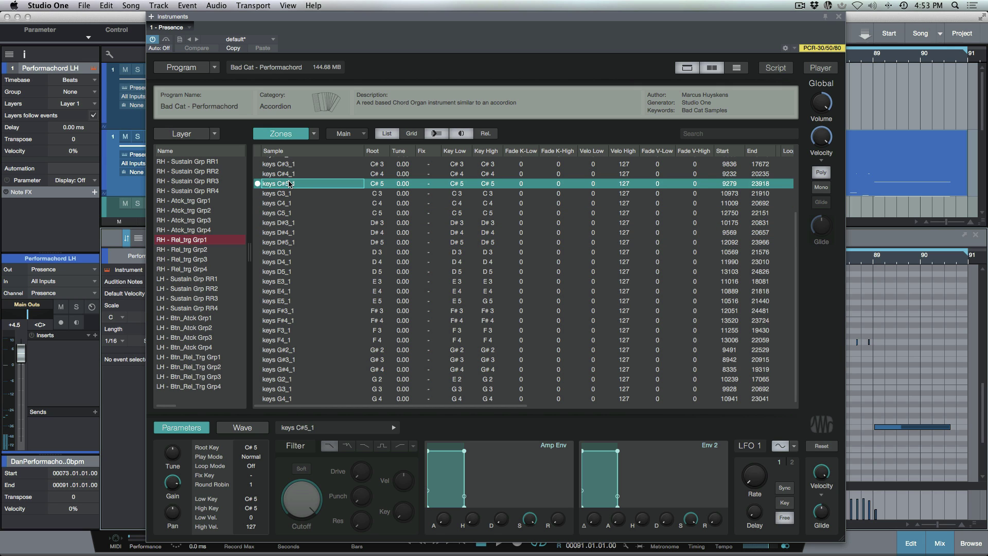
left_click_drag(250, 254, 551, 247)
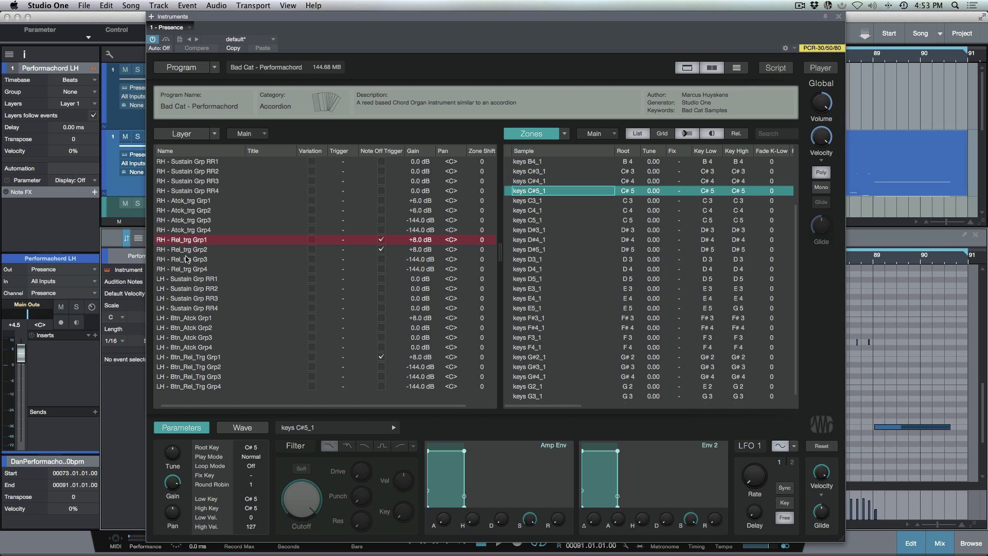
Step: Switch to layer RH - Rel_trg Grp2 and inspect zones D#5_2, C5_2, C#5_2, D#4_2, E4_2
left_click(194, 240)
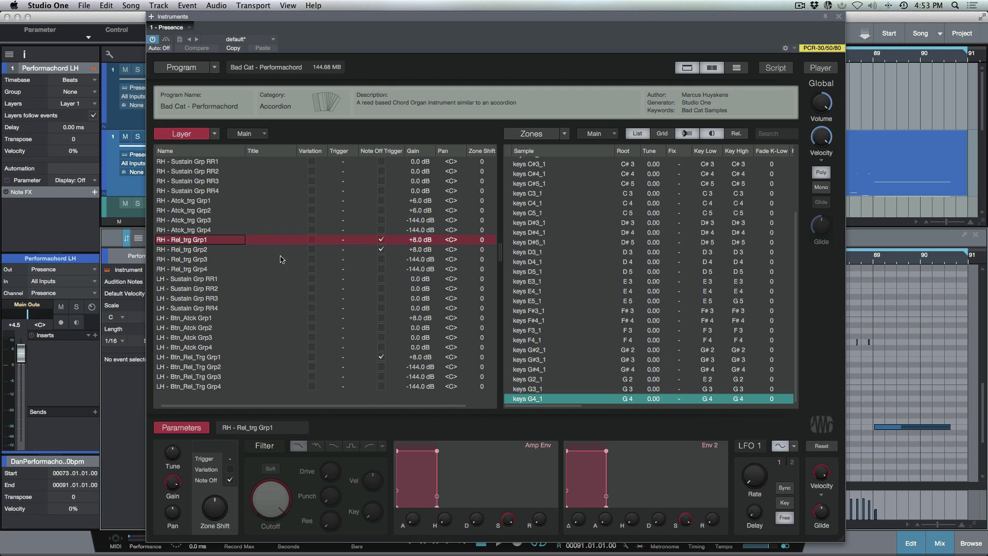
left_click(196, 250)
left_click(523, 282)
left_click(535, 244)
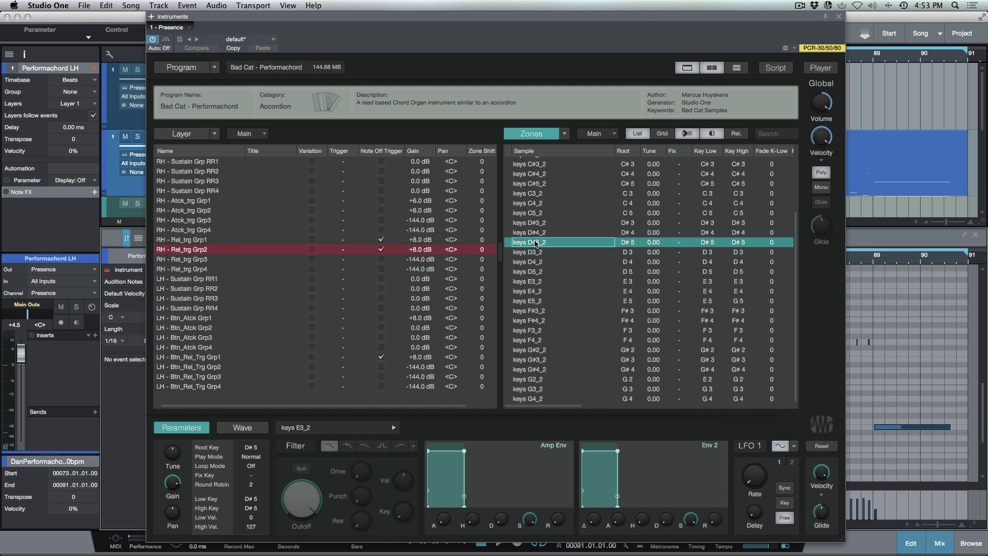
left_click(535, 213)
left_click(532, 184)
left_click(533, 232)
left_click(532, 290)
Step: Inspect zones F4_2, G#2_2, E4_2, D4_2, D#3_2, C4_2, then widen the zone list again
left_click(531, 339)
left_click(532, 349)
left_click(533, 290)
left_click(532, 262)
left_click(531, 223)
left_click(530, 205)
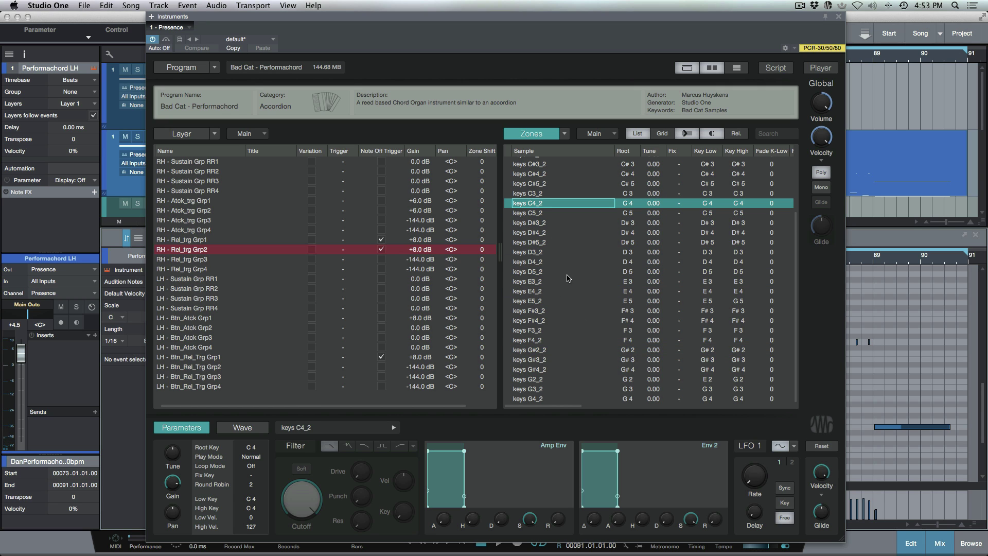
left_click_drag(500, 255, 240, 268)
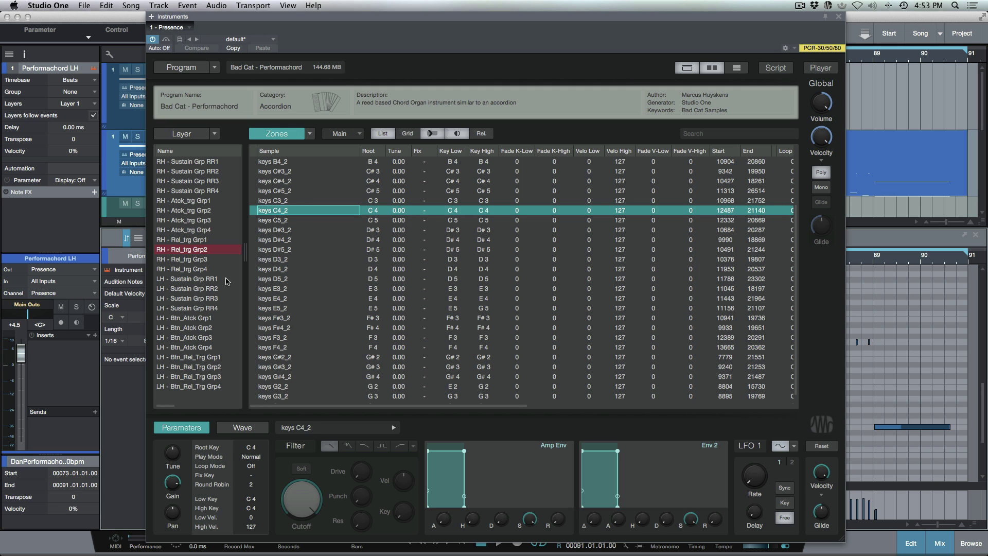
Step: Inspect LH - Sustain Grp RR1 chord zones C# Root_1, E 7th_1 and F 7th_1, then close Presence
left_click(202, 279)
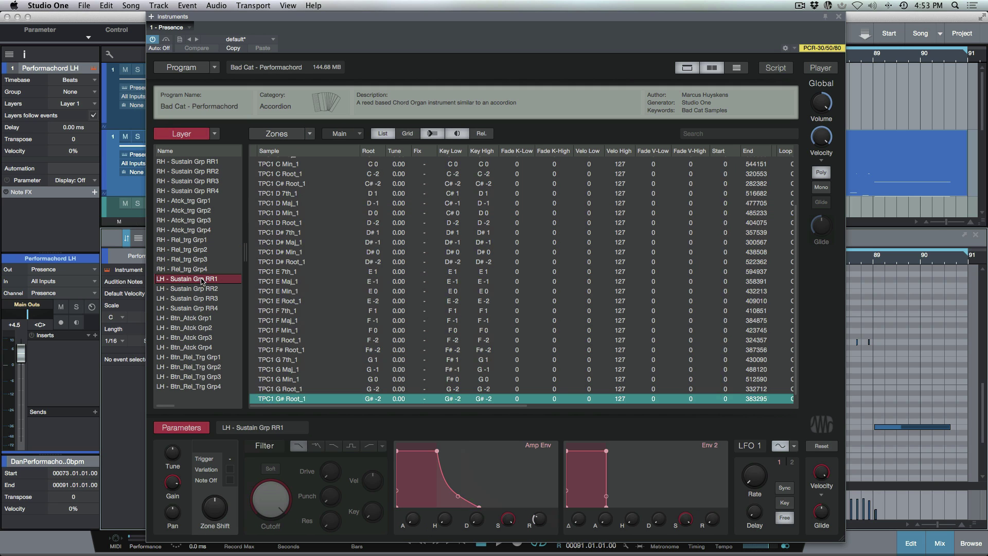
left_click(290, 183)
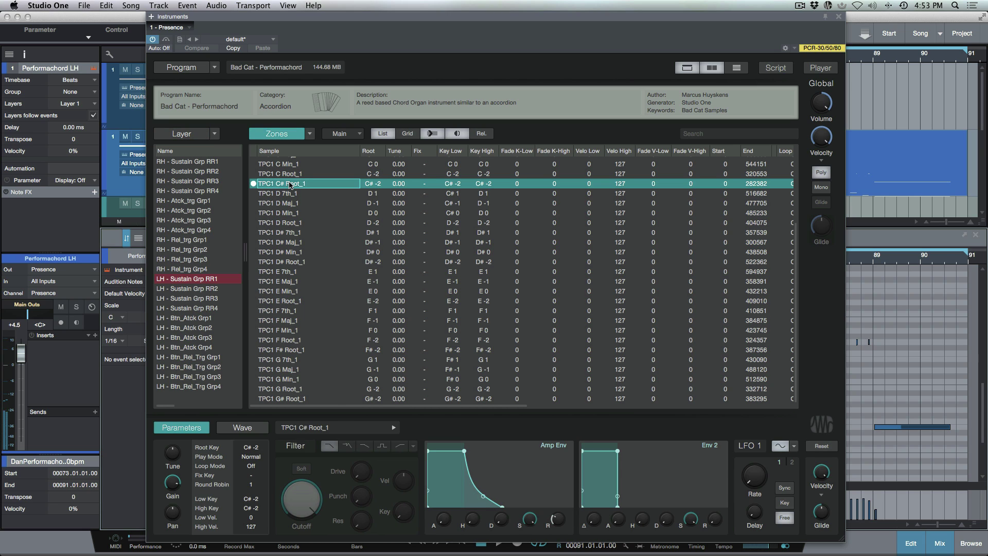
left_click(293, 272)
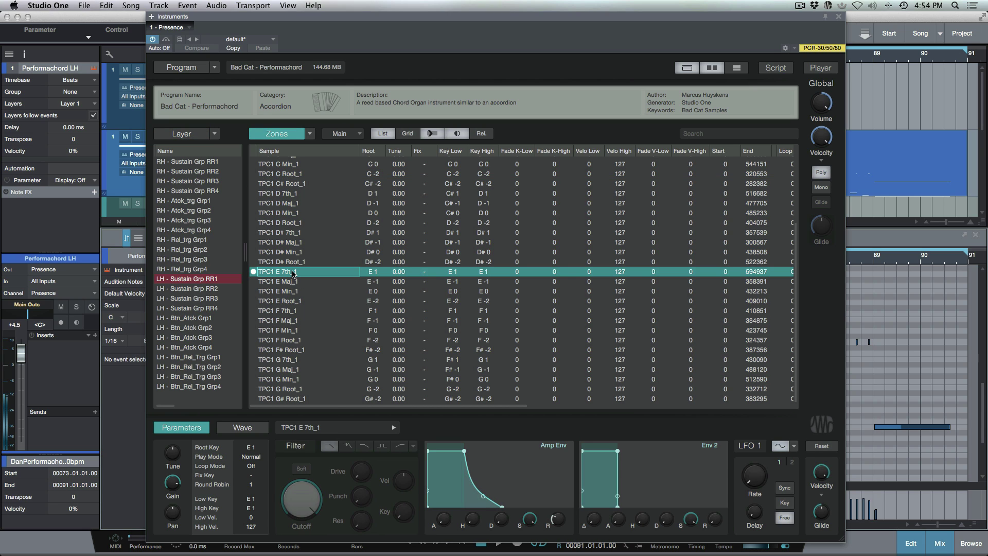
left_click(276, 312)
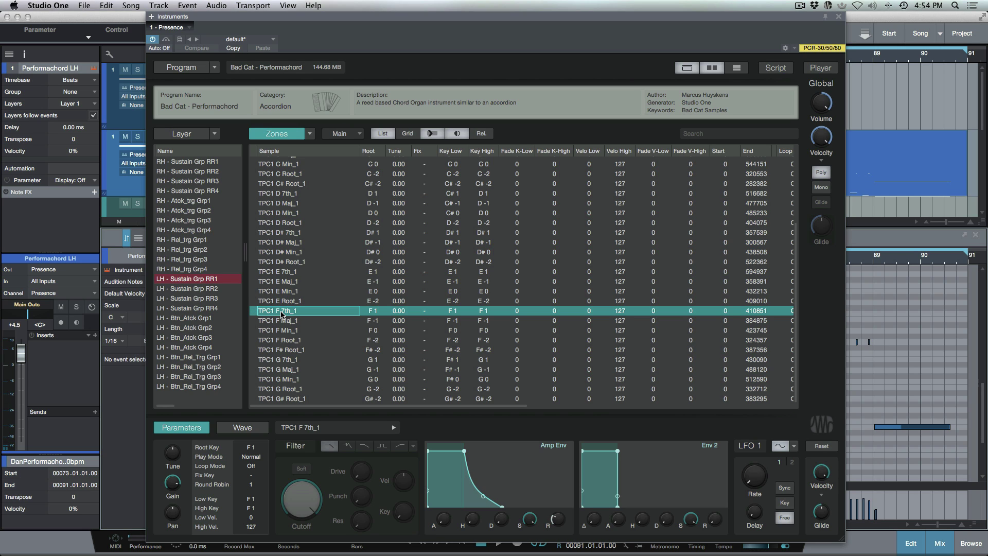
key("F11")
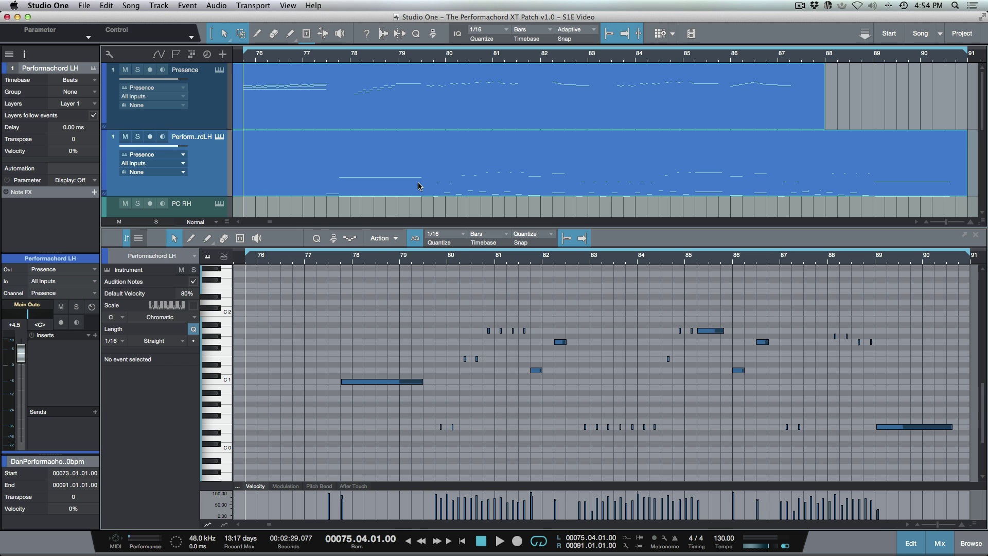
Step: Select only the Performachord LH event and reopen the Presence XT editor
left_click(450, 180)
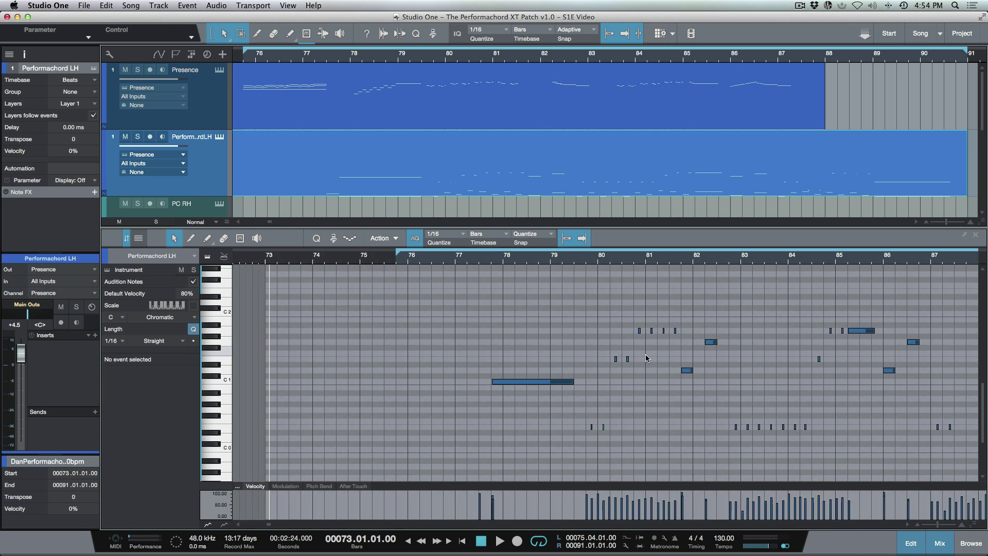
scroll(646, 354, "right", 5)
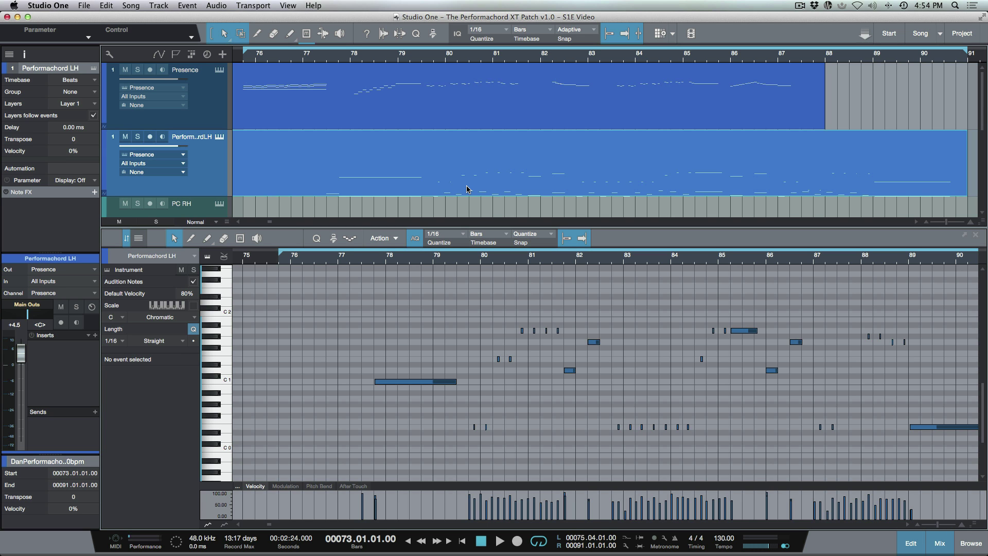
key("F11")
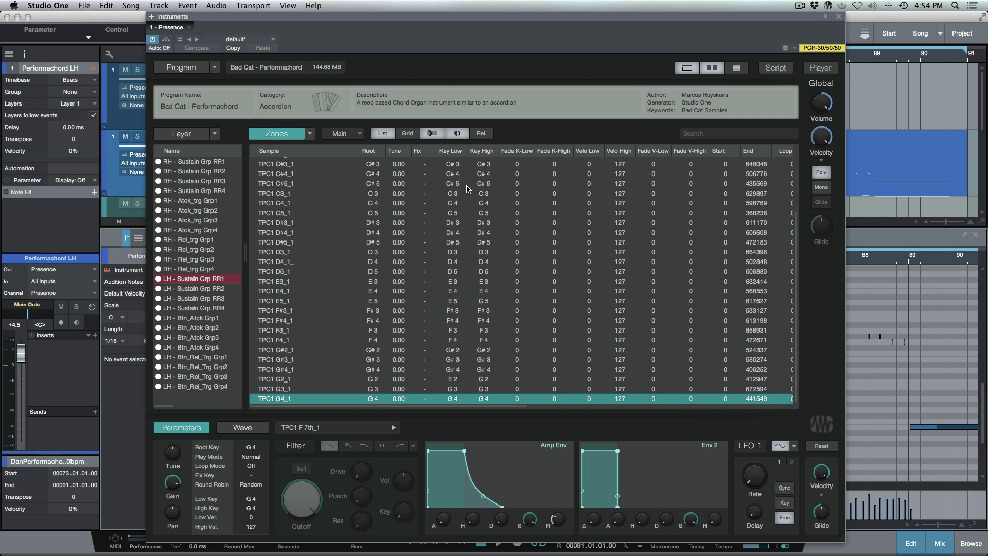
Step: Select all layers from RH - Sustain Grp RR1 to LH - Btn_Rel_Trg Grp4, play, view waveforms, then open Player
left_click(200, 162)
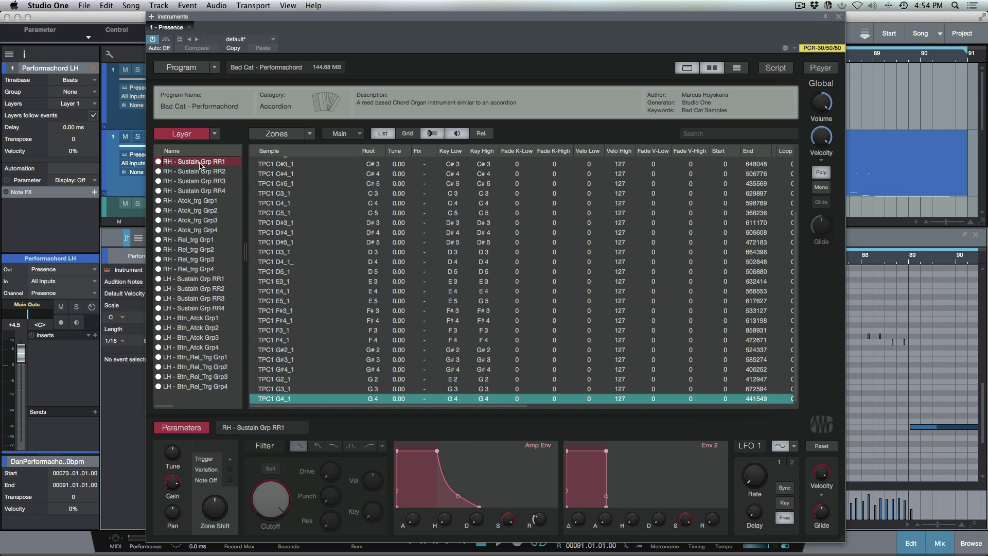
left_click(199, 387, "shift")
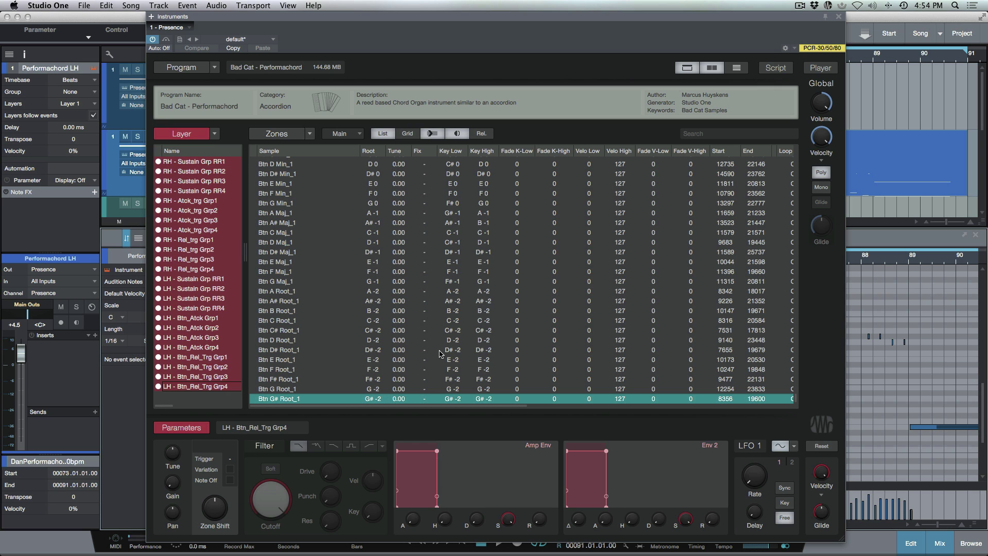
key("space")
left_click(250, 429)
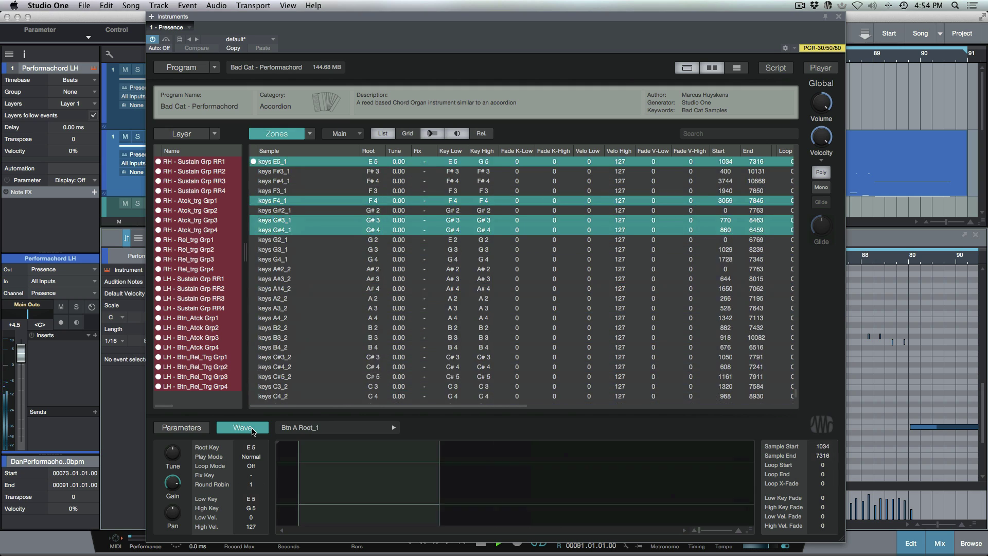
left_click(821, 68)
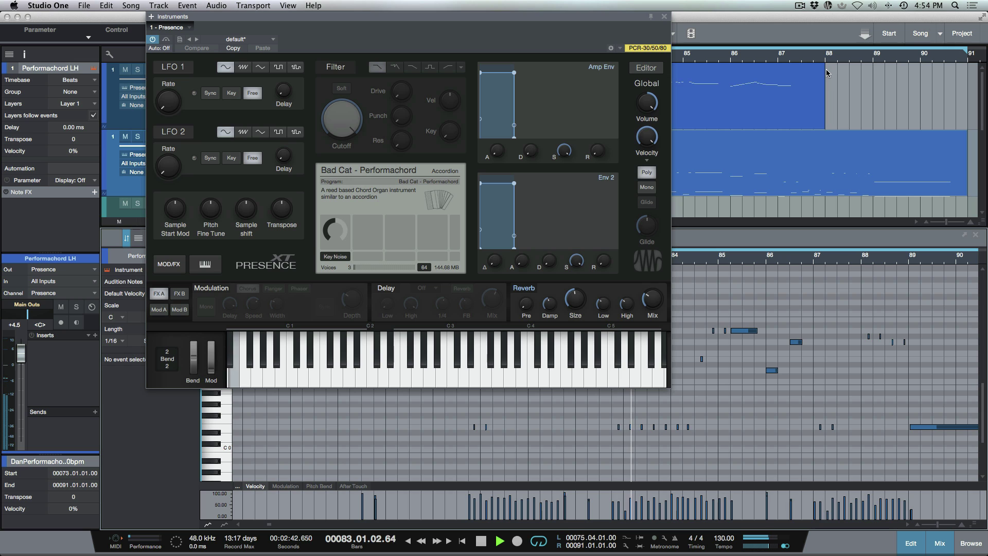
Step: Compare the playing sound with reverb bypassed and re-enabled, then go back to the Editor
left_click(527, 289)
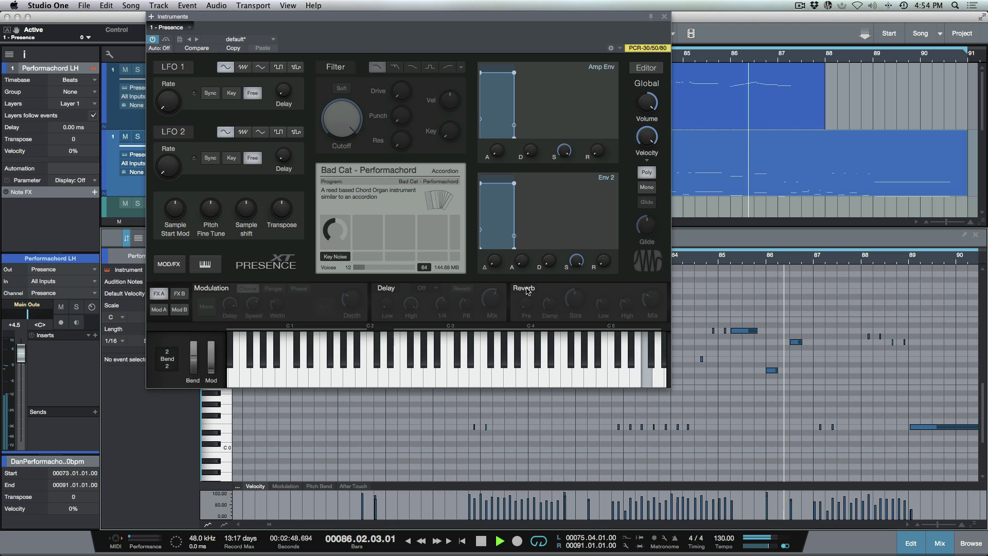
left_click(527, 289)
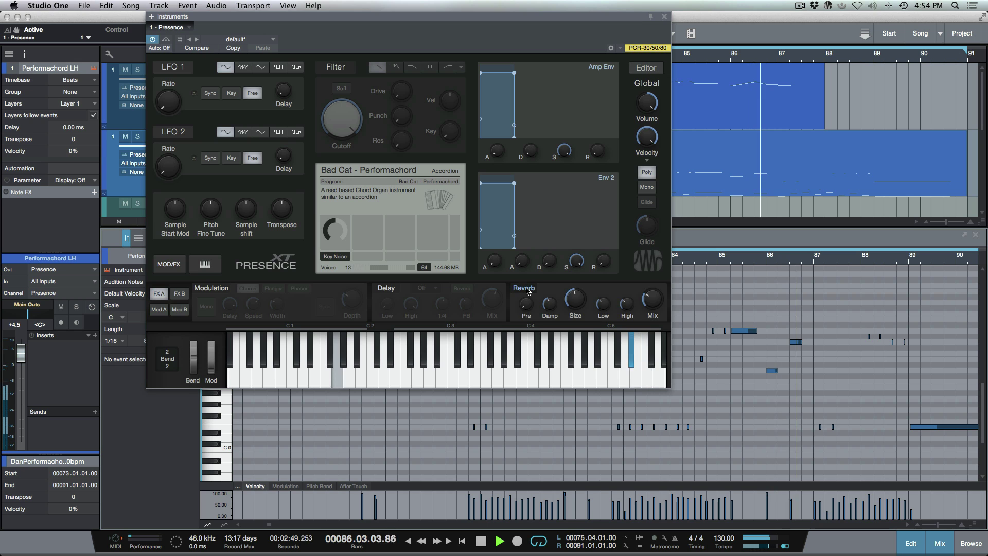
left_click(644, 69)
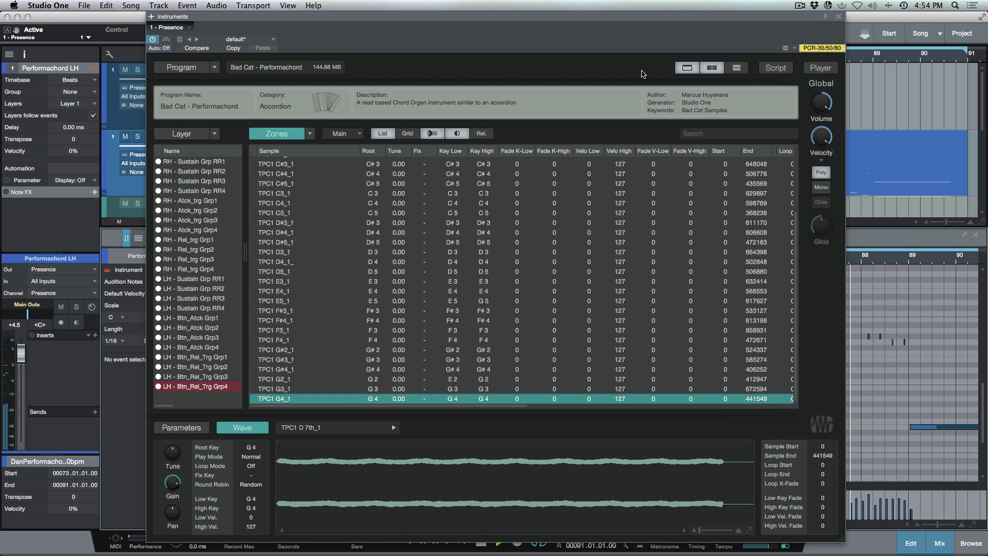
Step: Select all 24 layers, preview their zones on the Grid key map with zoom, then switch back to List
left_click(211, 162)
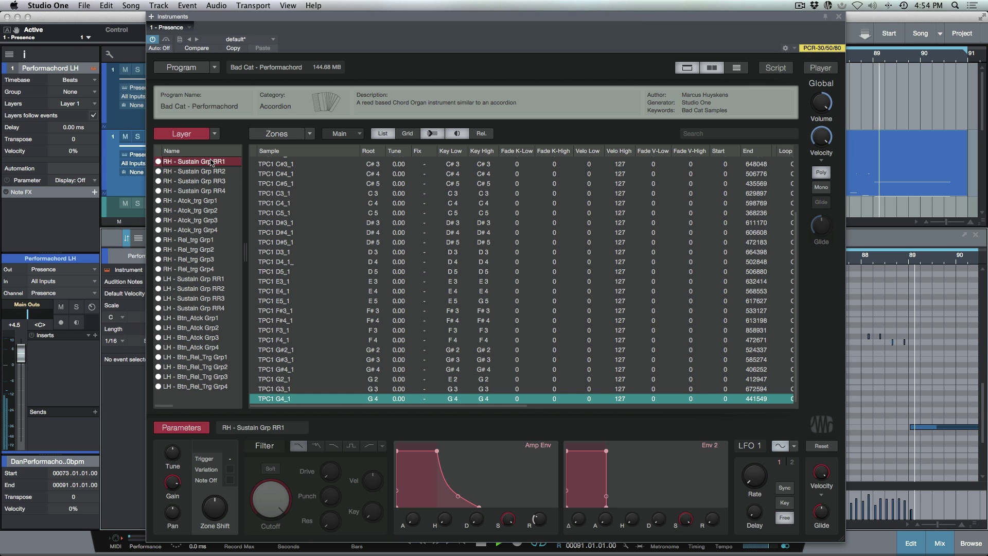
left_click(214, 389, "shift")
left_click(334, 183)
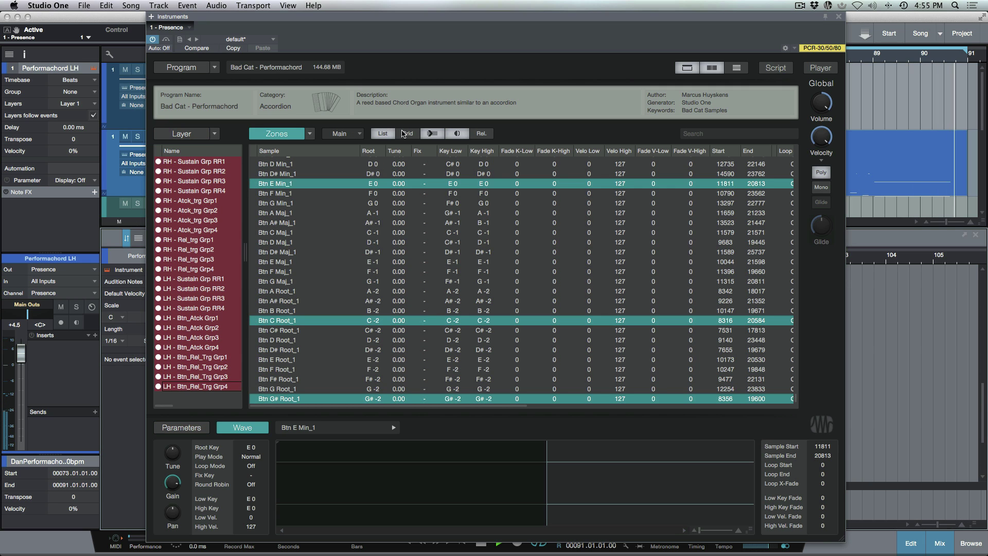
left_click(408, 134)
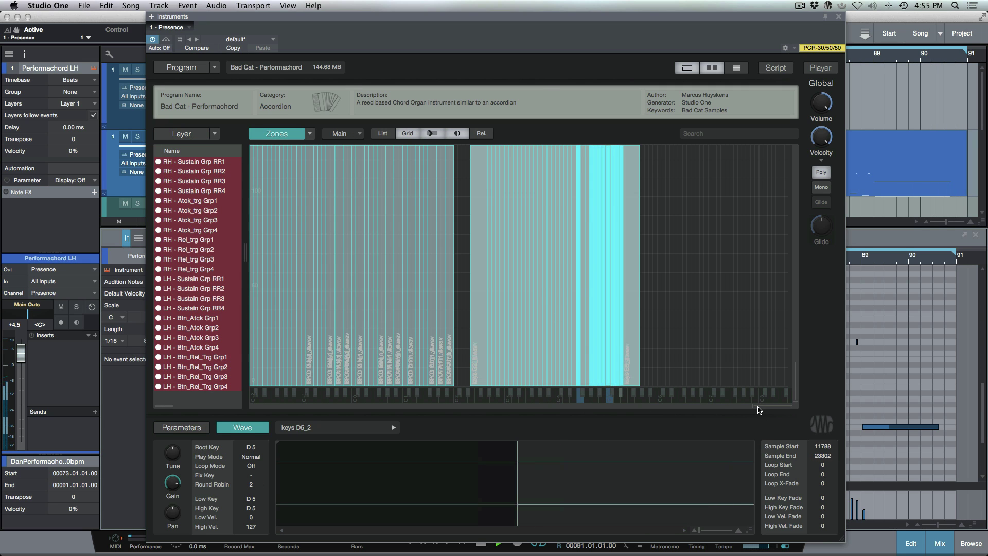
left_click_drag(757, 409, 749, 408)
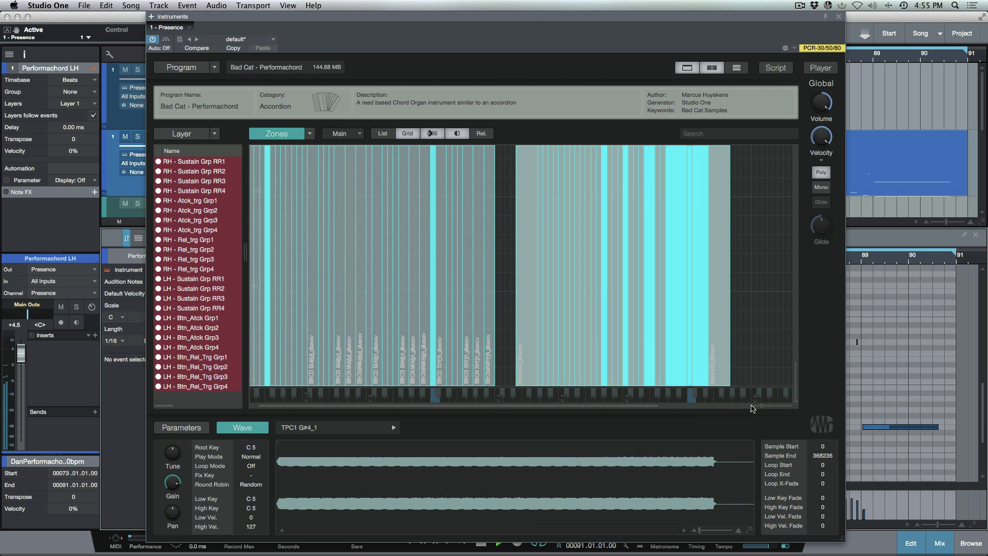
left_click(749, 408)
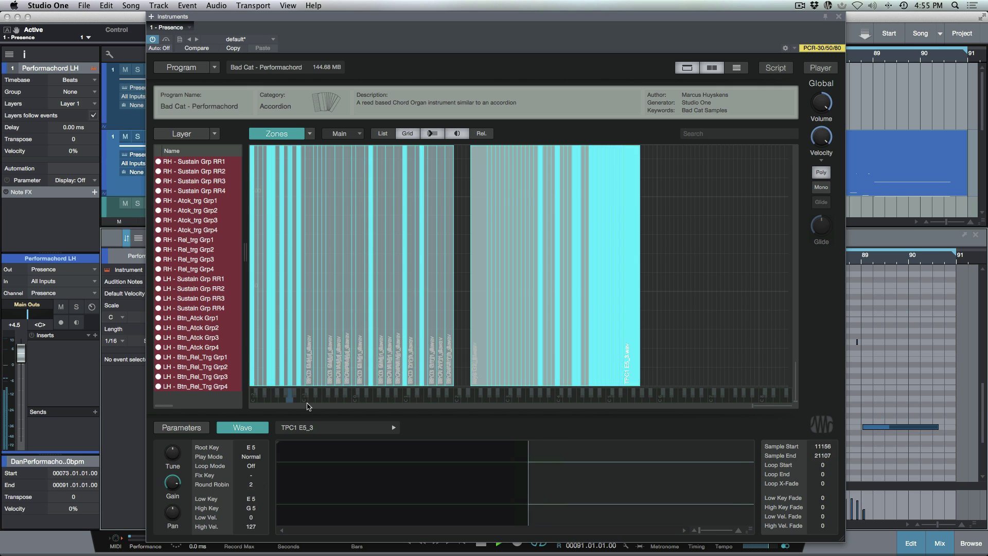
left_click(383, 133)
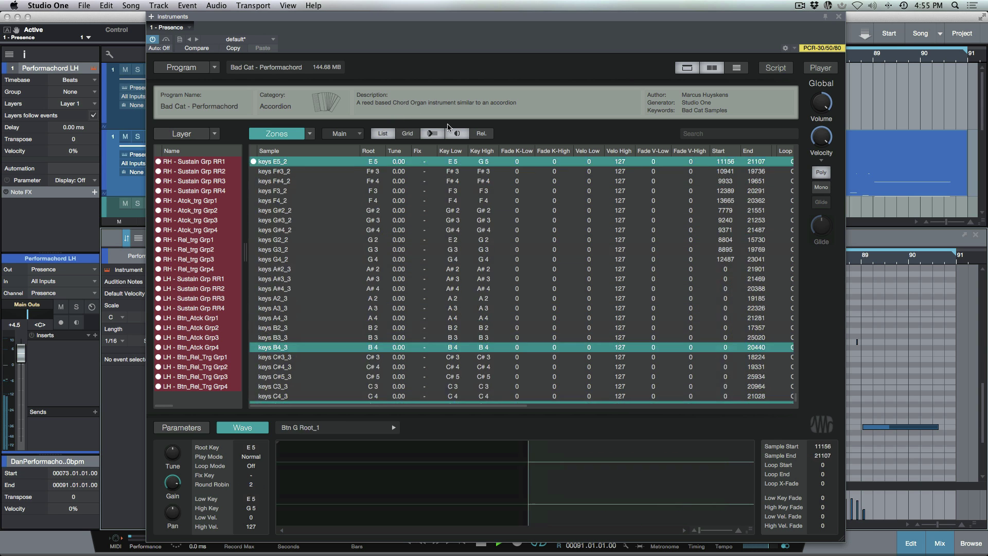
Step: Stop playback, step through layers RH - Sustain Grp RR1 to RR4, and show RR4's zones in Grid view
key("space")
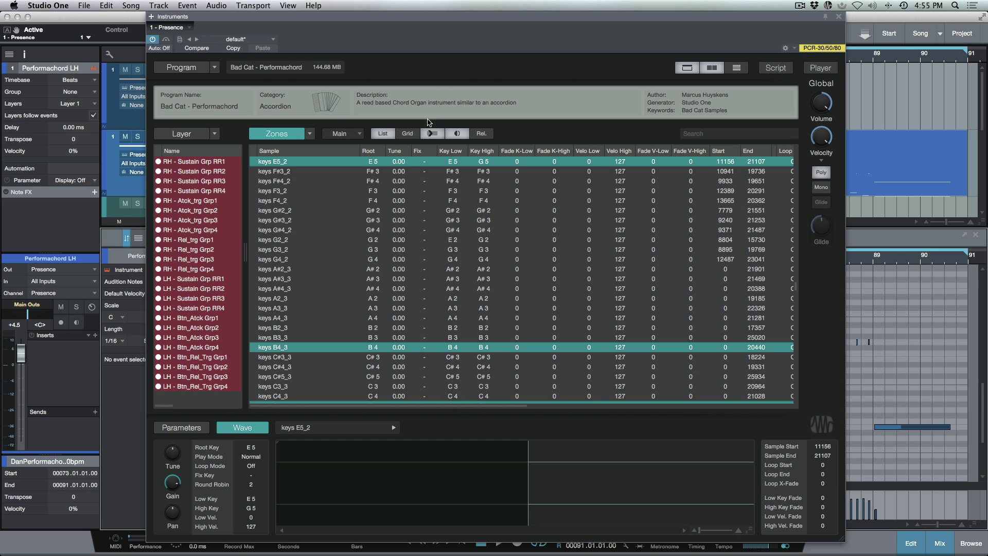
left_click(191, 161)
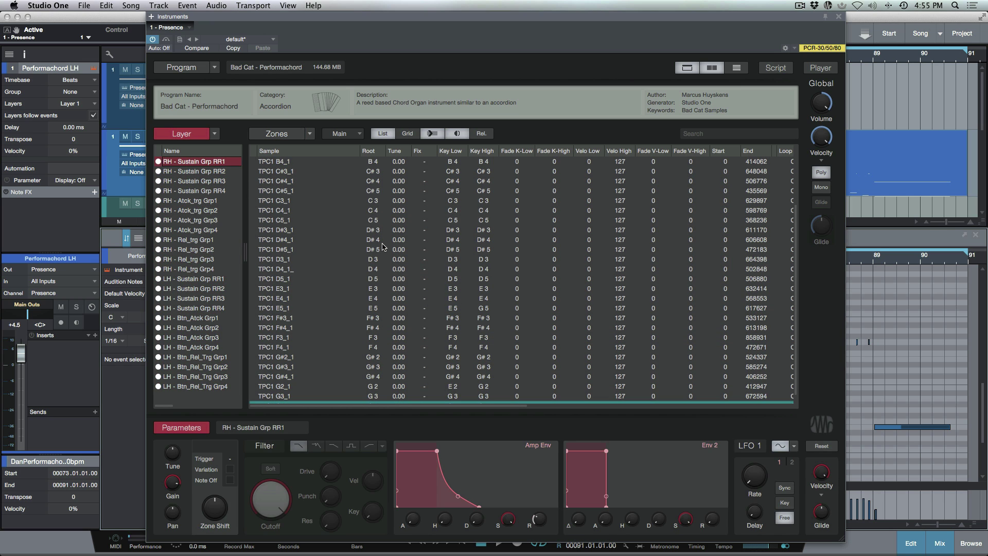
scroll(383, 247, "up", 3)
scroll(382, 247, "down", 3)
scroll(383, 247, "up", 3)
left_click(220, 172)
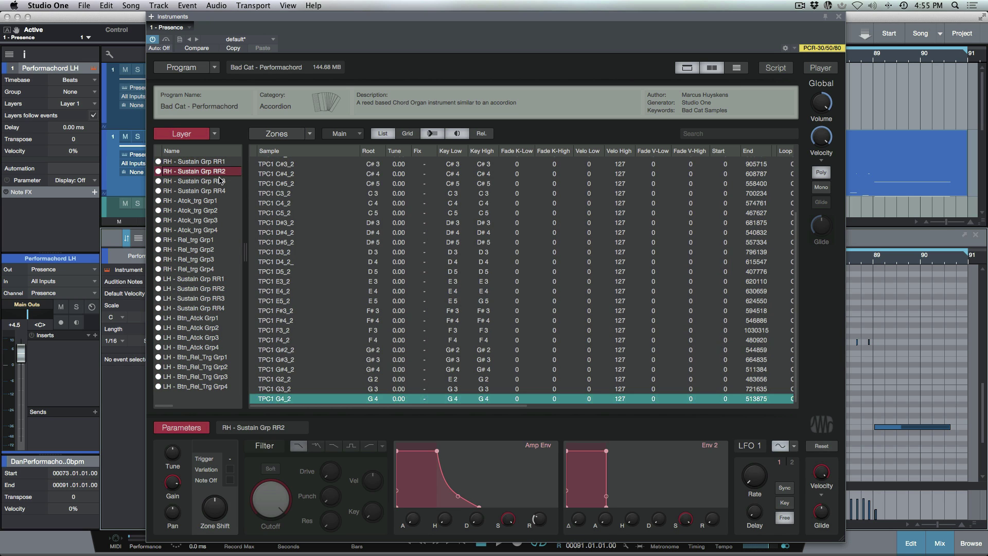
left_click(222, 181)
left_click(221, 191)
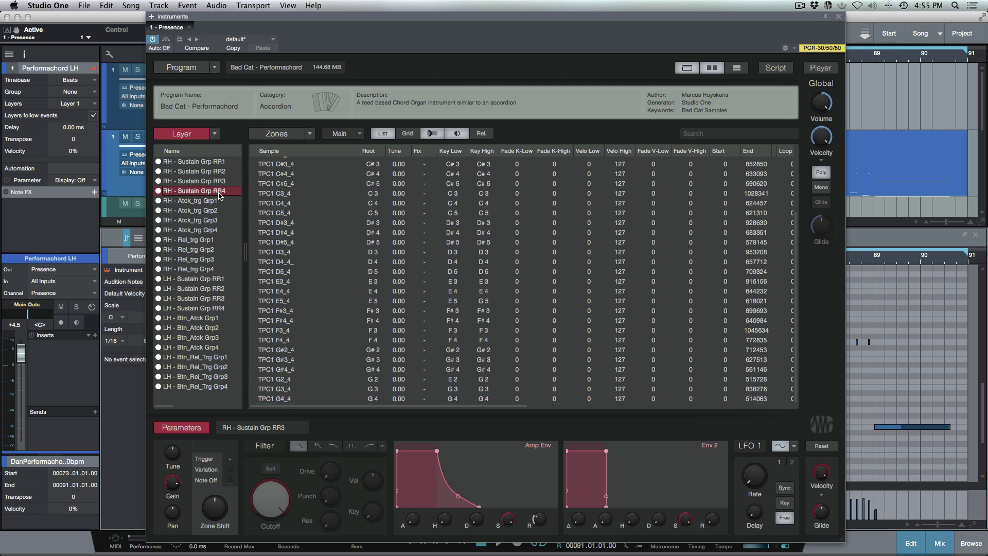
left_click(409, 136)
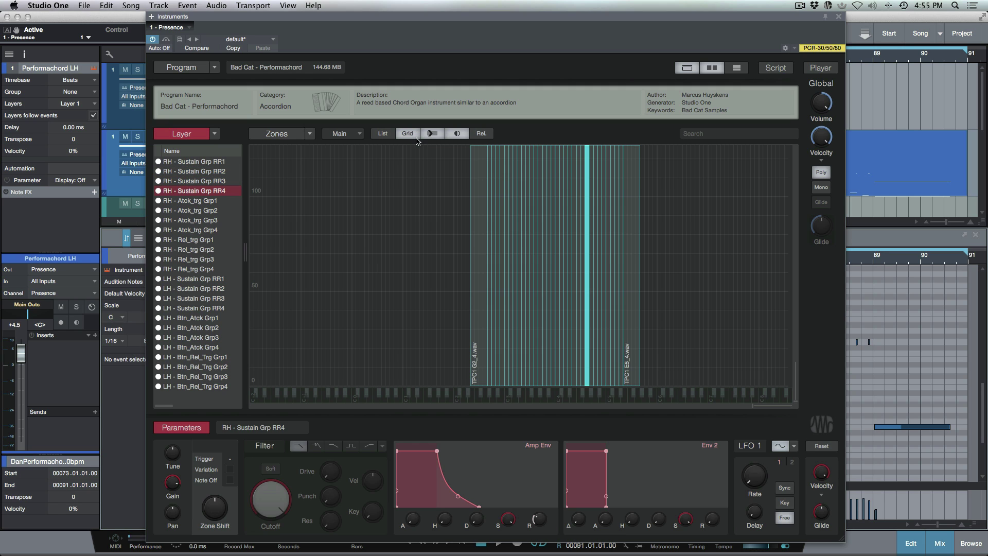
Step: Inspect RR4 zones G2_4, E5_4 and C4_4, showing C4_4's parameters with zones listed as a table
left_click(474, 265)
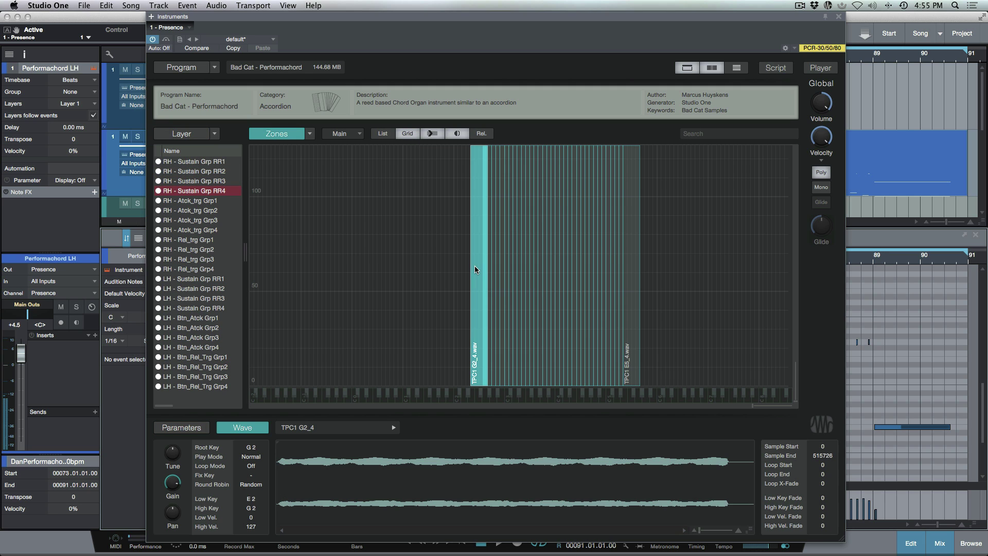
left_click(630, 286)
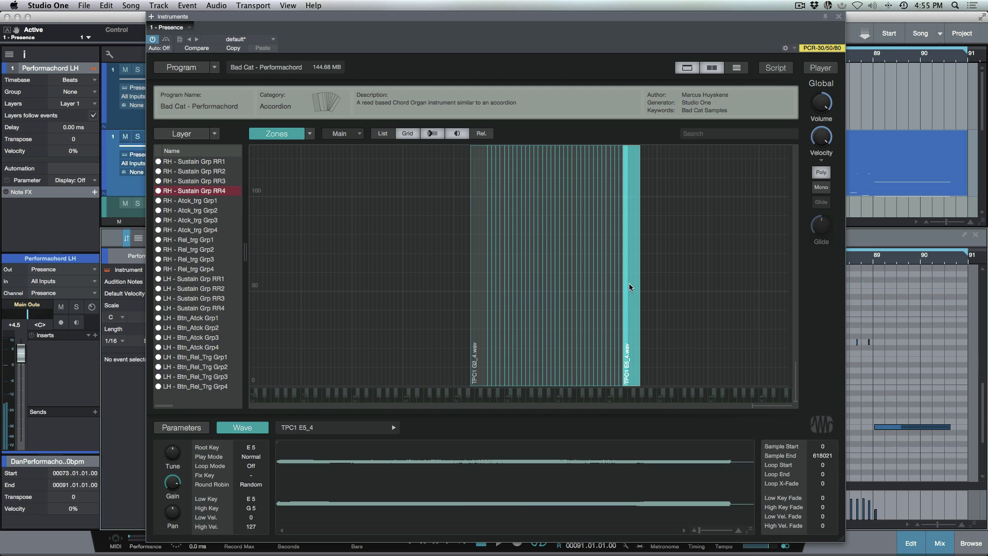
left_click(558, 299)
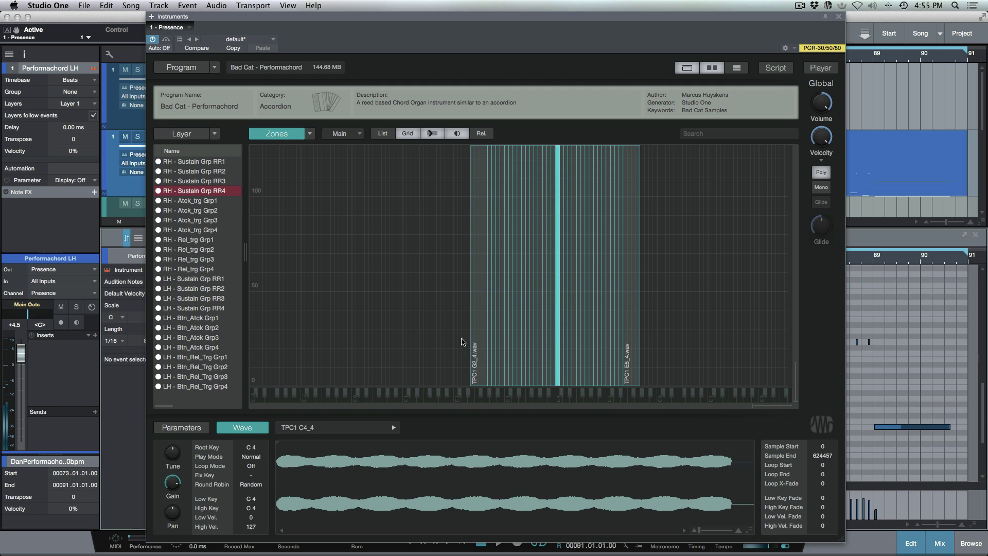
left_click(174, 430)
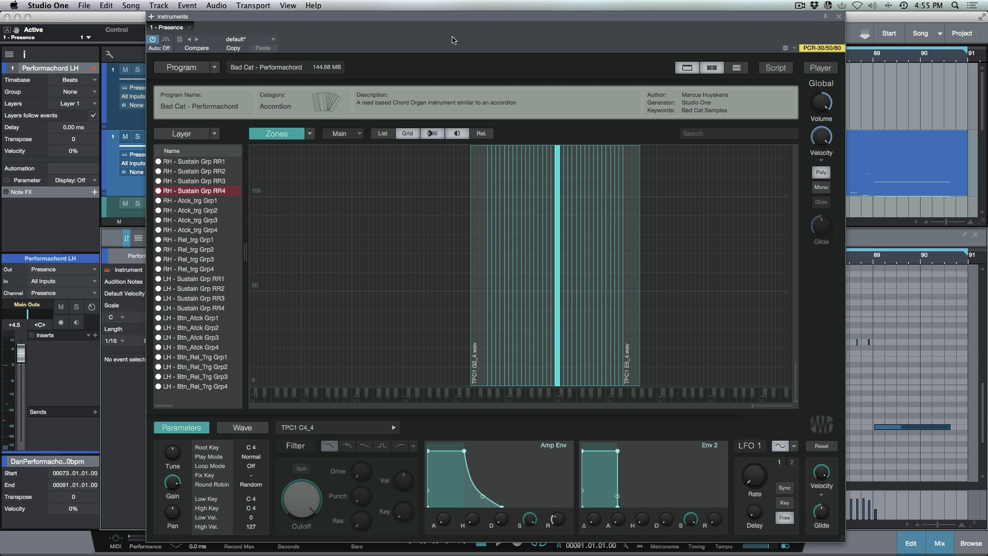
left_click(382, 133)
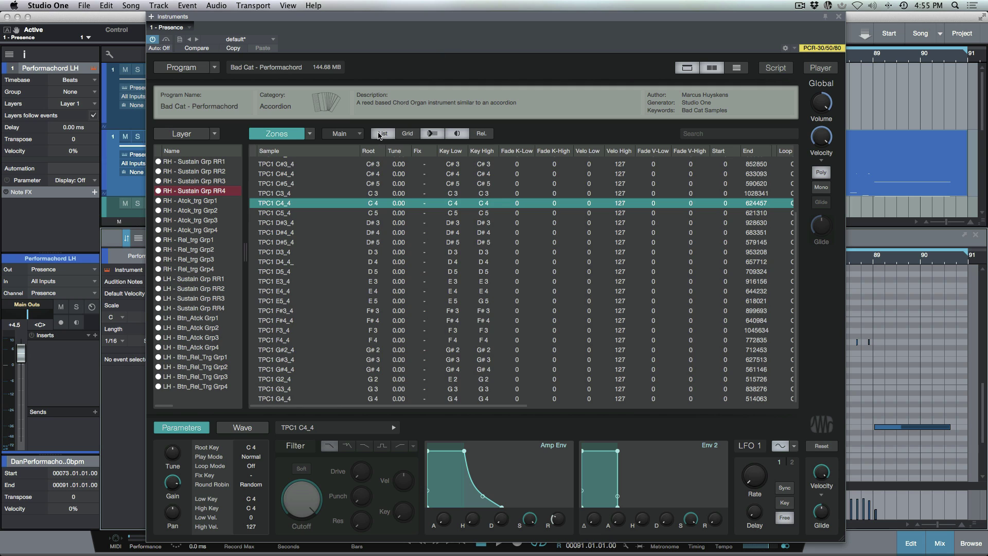
Step: Search the zones for 'C#' across layers RR1–RR4 and review the table's columns
left_click(718, 135)
type("C")
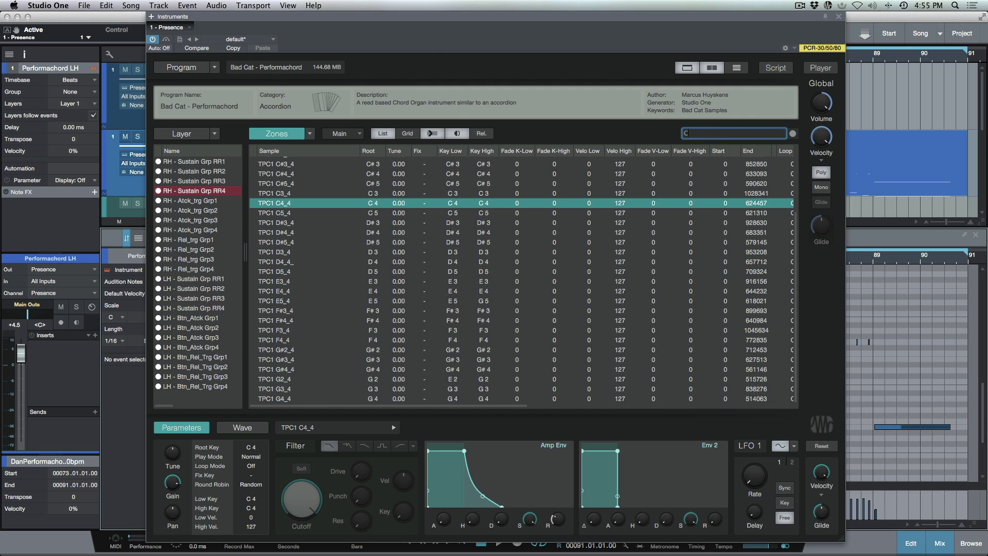
type("#")
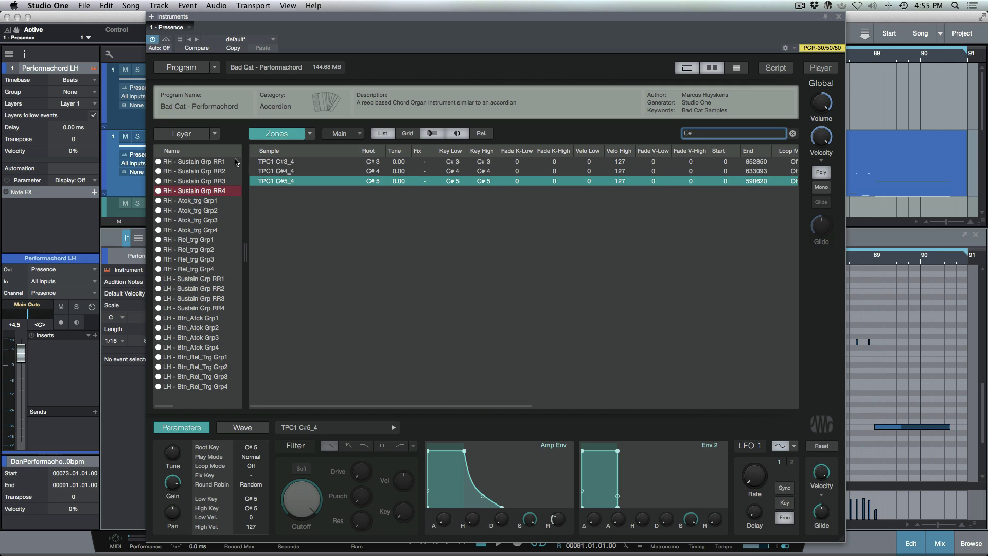
left_click(208, 162, "shift")
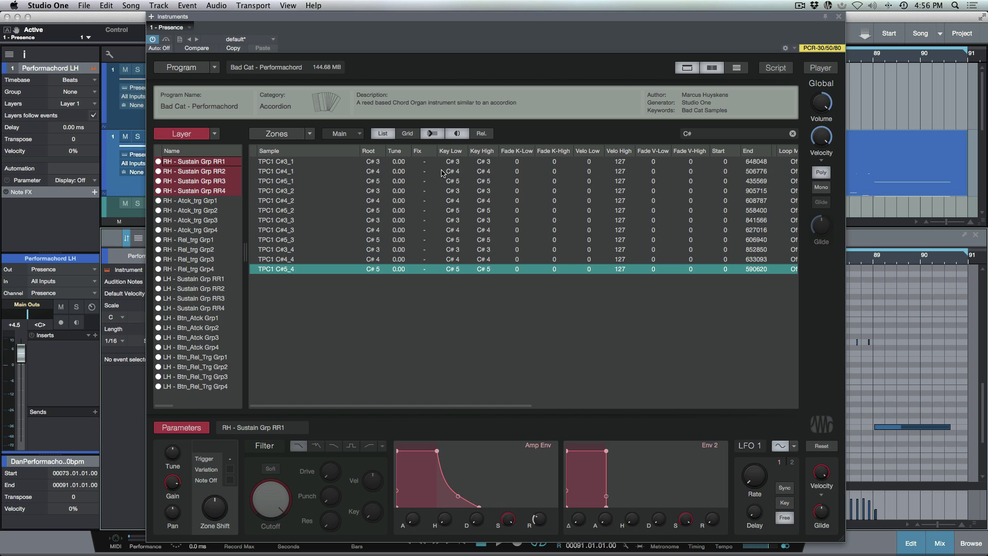
scroll(465, 195, "right", 5)
scroll(488, 186, "right", 5)
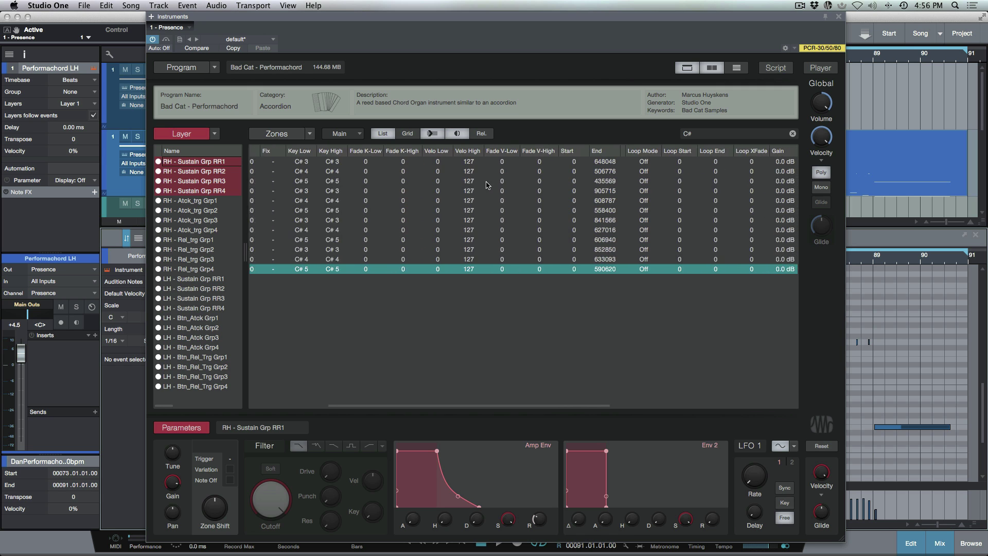
scroll(447, 176, "right", 5)
scroll(447, 179, "right", 2)
scroll(558, 199, "left", 10)
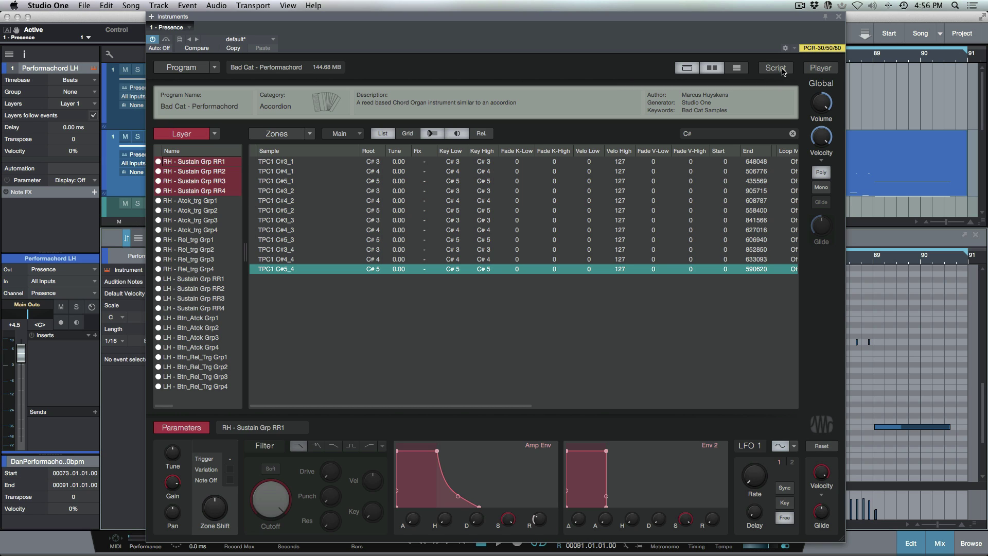
Step: Play the Performachord in the player view, then return to the editor showing RR1's C# zones
left_click(818, 71)
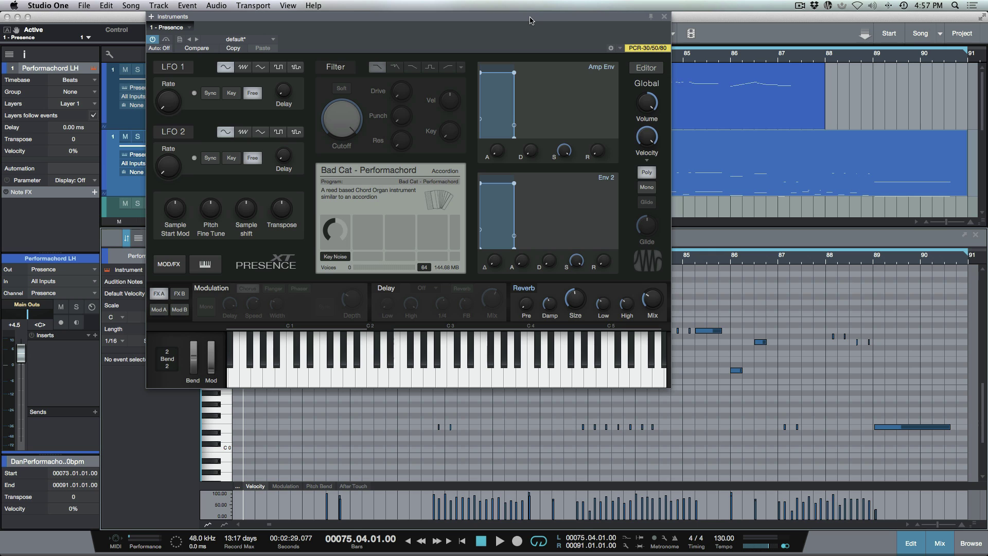
left_click(646, 68)
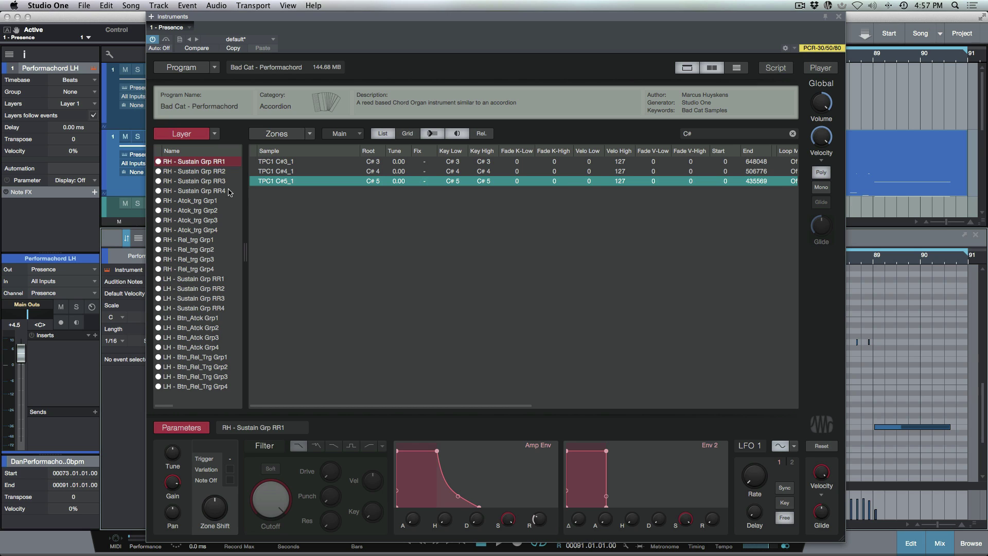
Step: Step to layer RR4, clear the C# search, and display the TPC1 G4_4 waveform
left_click(218, 174)
left_click(216, 181)
left_click(214, 191)
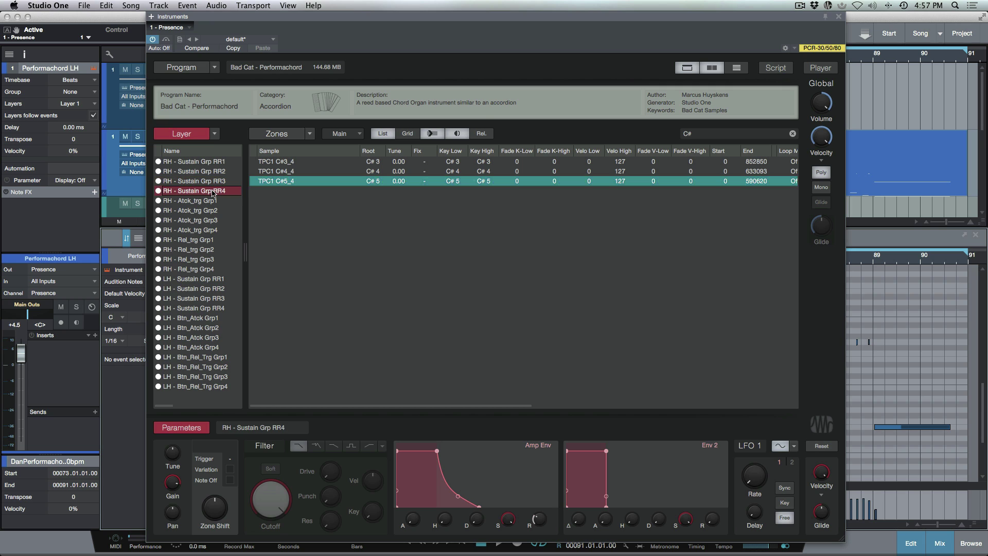
left_click(792, 133)
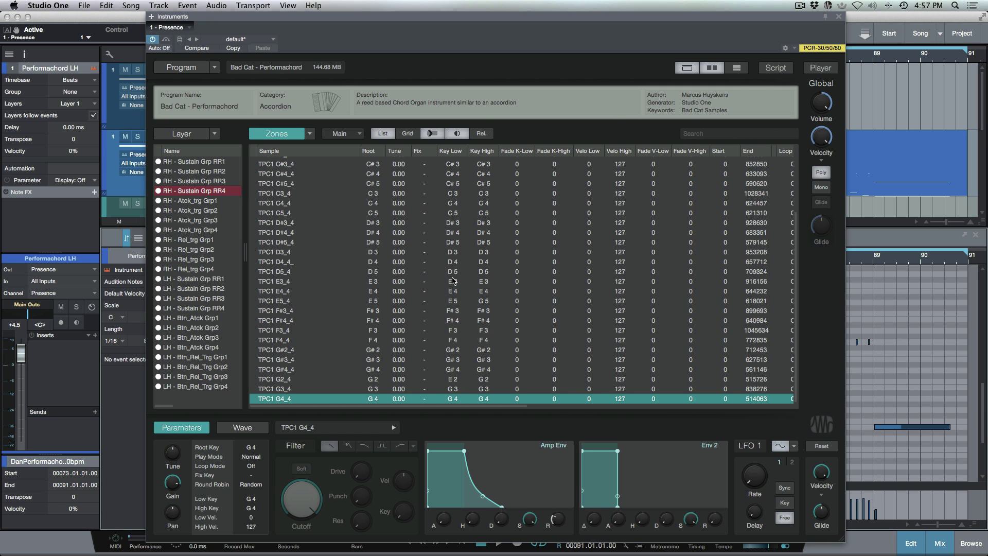
left_click(248, 428)
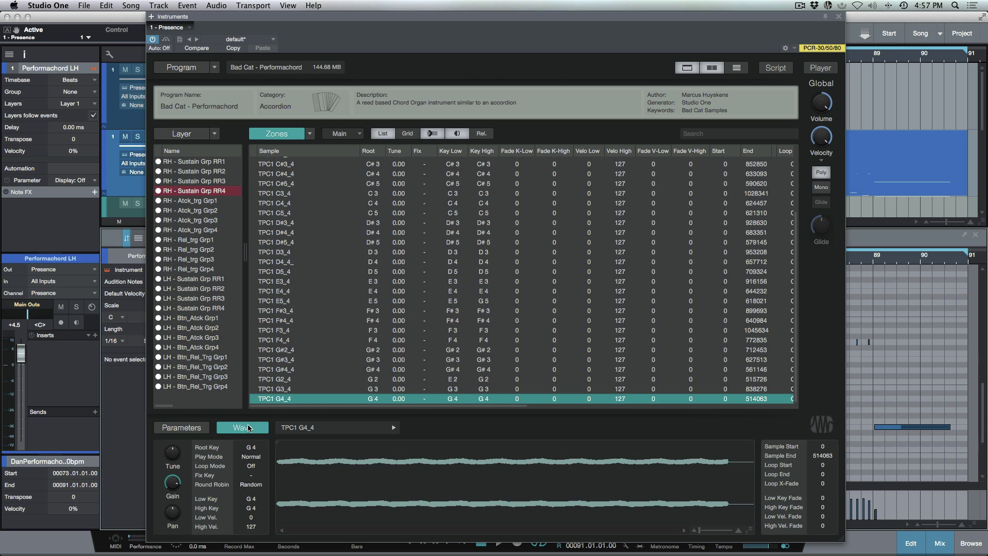